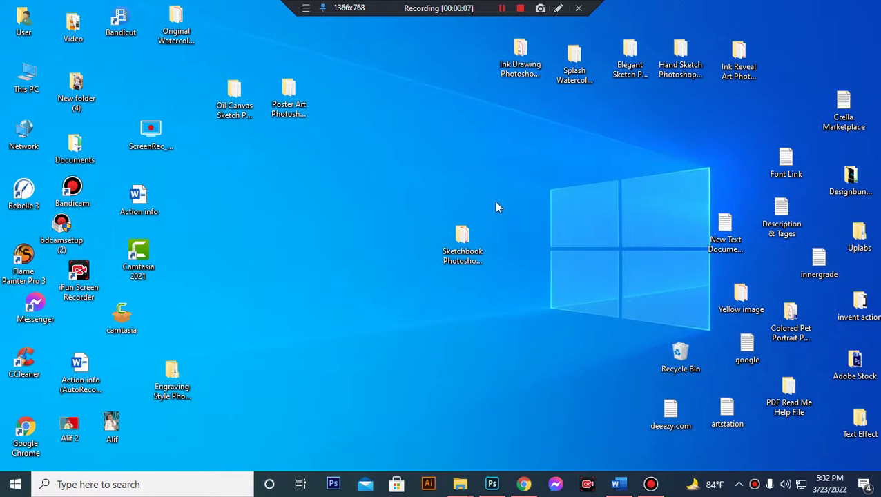
# Load the Sketchbook Photoshop Action ATN file from the desktop folder into Photoshop's Actions panel.
pyautogui.click(492, 484)
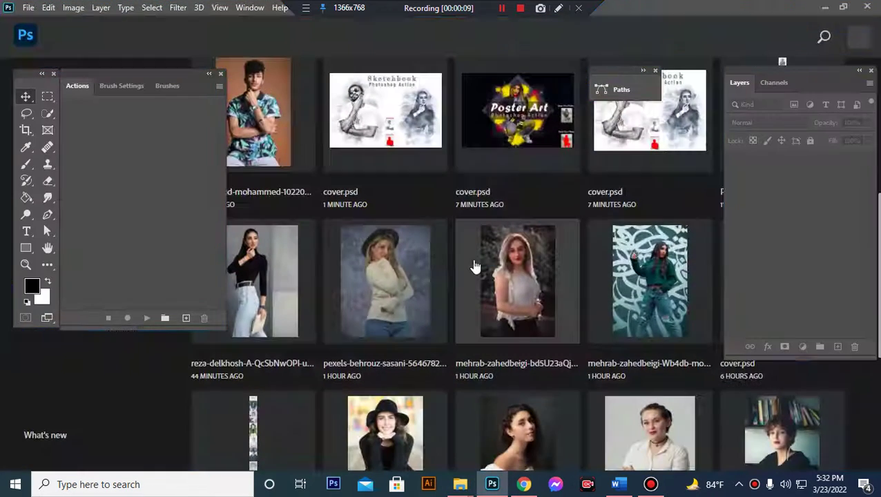
pyautogui.click(823, 8)
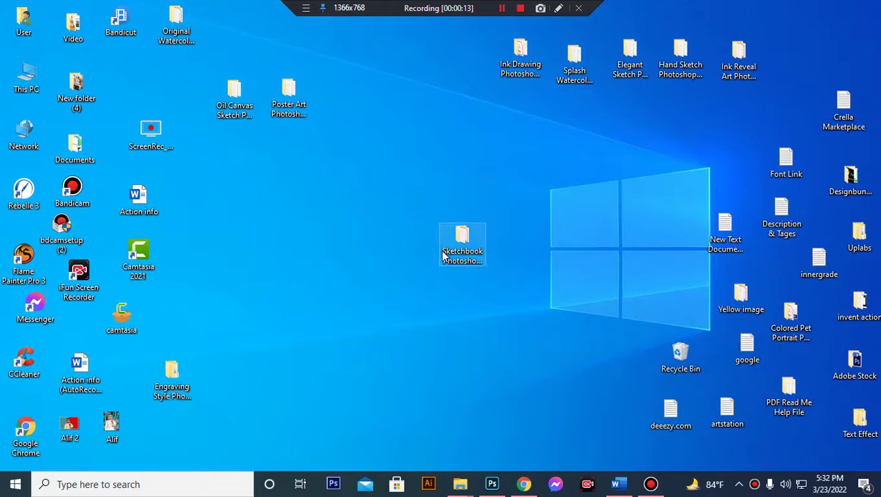
pyautogui.click(469, 247)
pyautogui.doubleClick(469, 247)
pyautogui.doubleClick(236, 206)
pyautogui.click(222, 188)
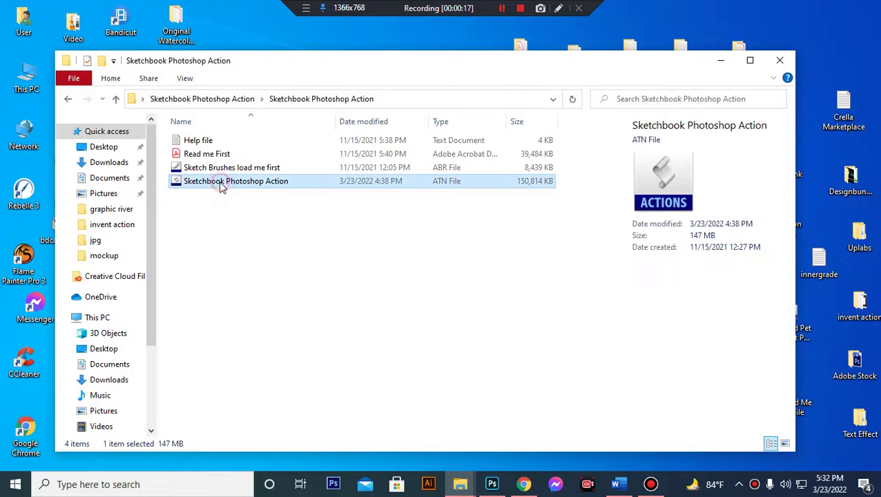
pyautogui.doubleClick(220, 185)
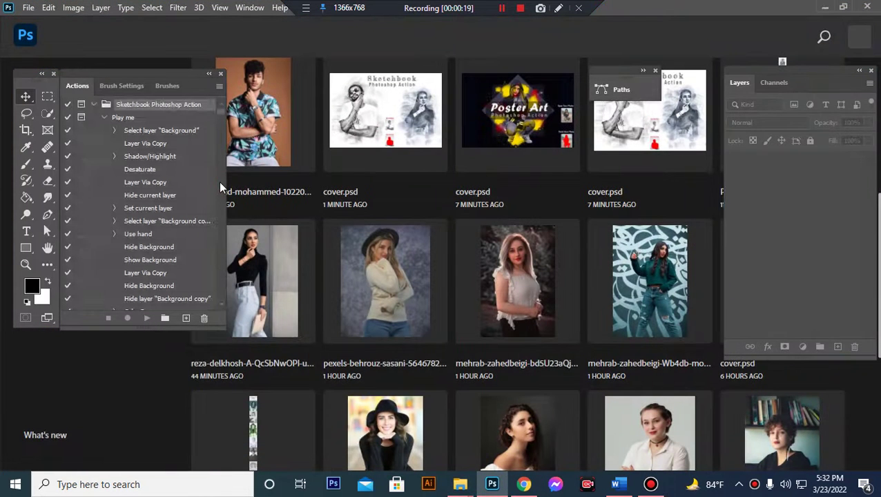
# Load the 'Sketch Brushes load me first' ABR brushes and select the Play me action.
pyautogui.moveTo(459, 483)
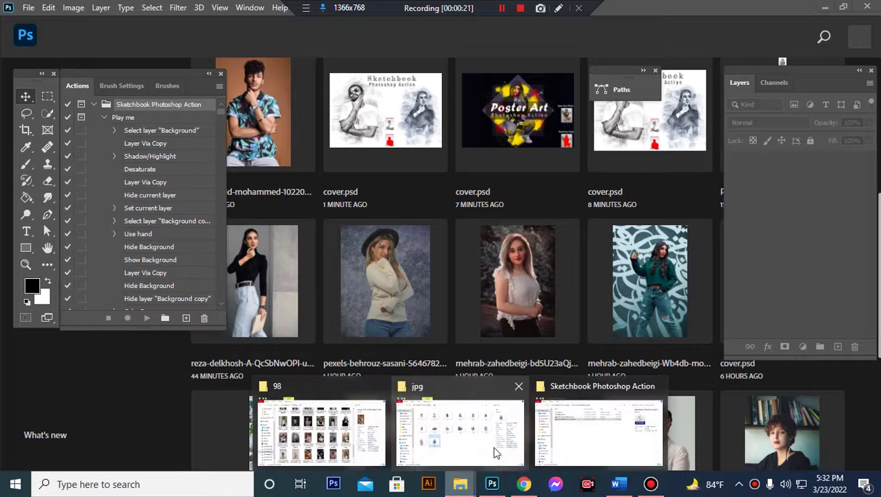
pyautogui.click(580, 448)
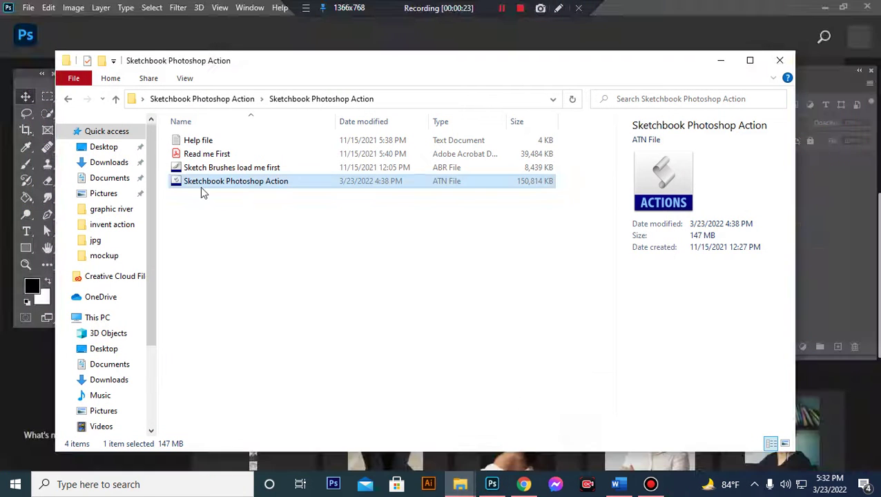
pyautogui.click(207, 171)
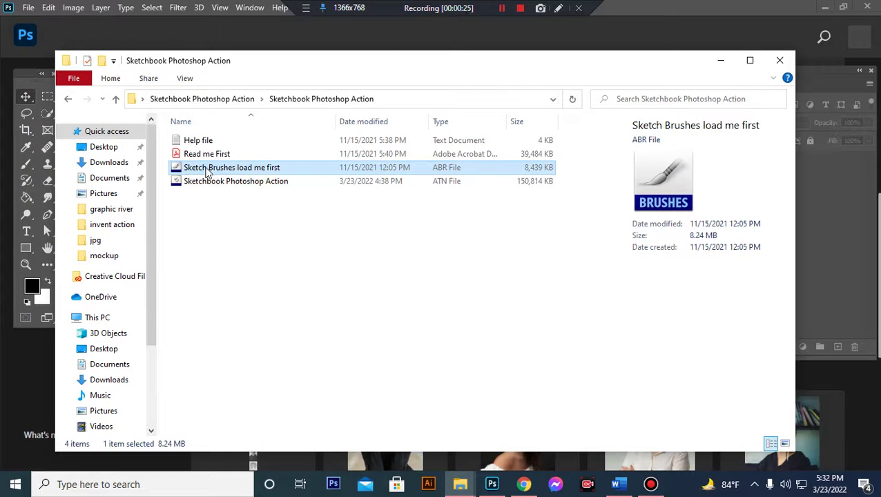
pyautogui.click(266, 246)
pyautogui.doubleClick(263, 167)
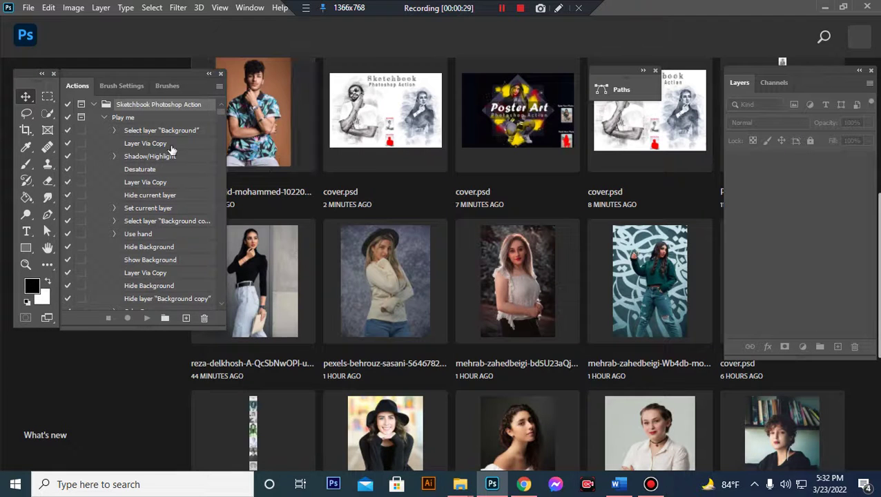
pyautogui.click(146, 119)
# Drag pexels-zaid-mohammed-10220622.jpg from the 98 folder into Photoshop to open it.
pyautogui.moveTo(464, 485)
pyautogui.click(321, 433)
pyautogui.scroll(3, 314, 214)
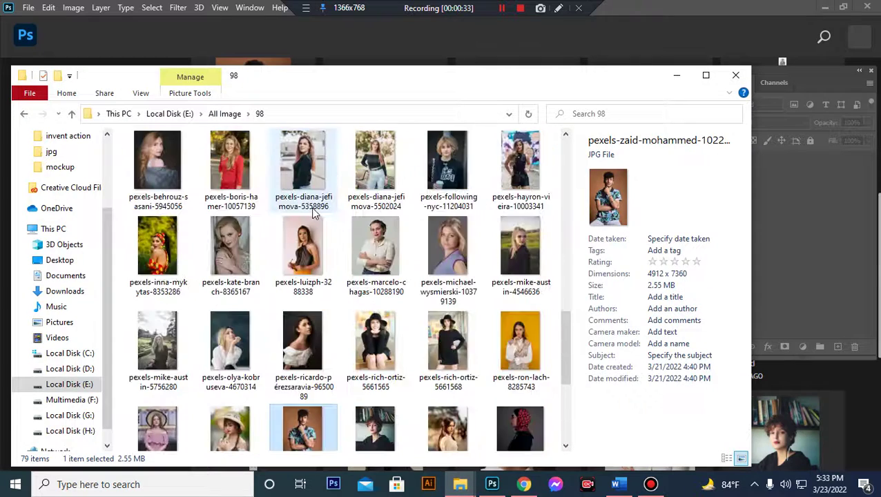
pyautogui.scroll(-2, 312, 292)
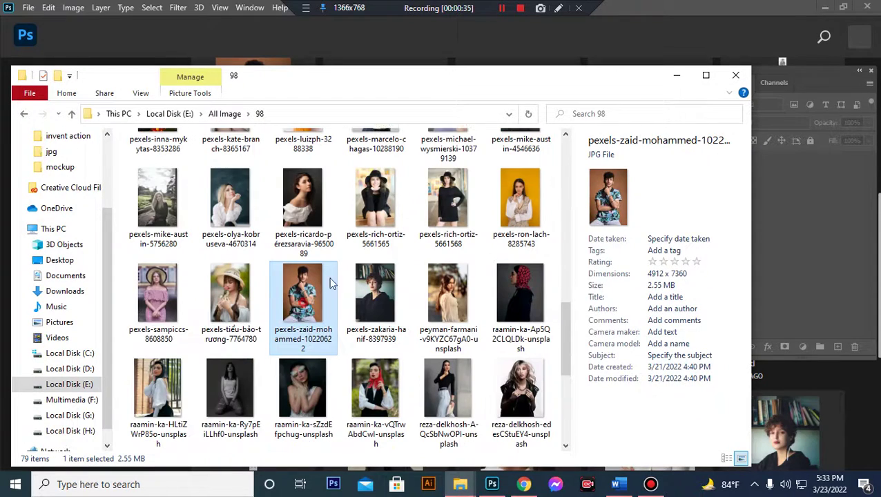
pyautogui.moveTo(359, 248); pyautogui.dragTo(644, 50)
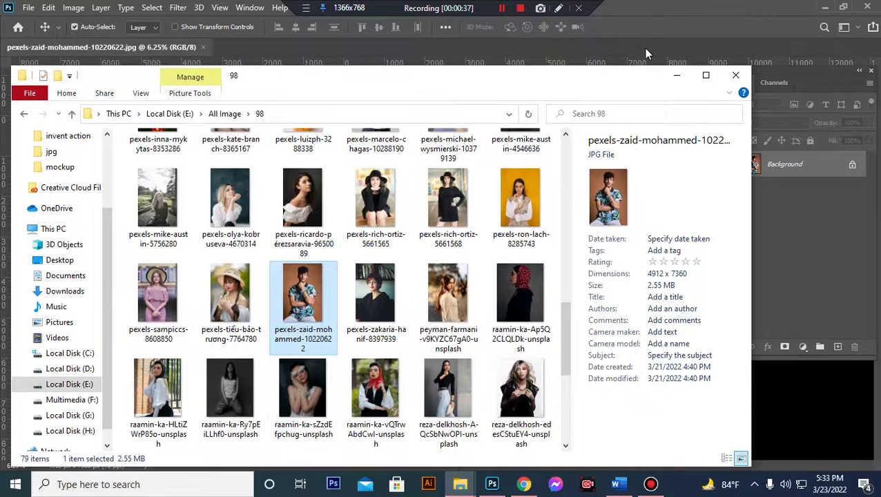
pyautogui.click(677, 74)
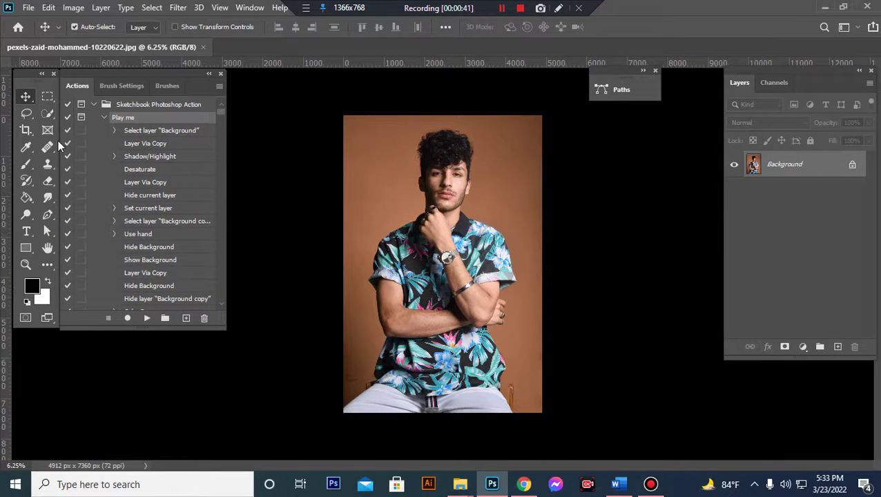
# Select the Brush tool with a soft round brush preset.
pyautogui.click(51, 115)
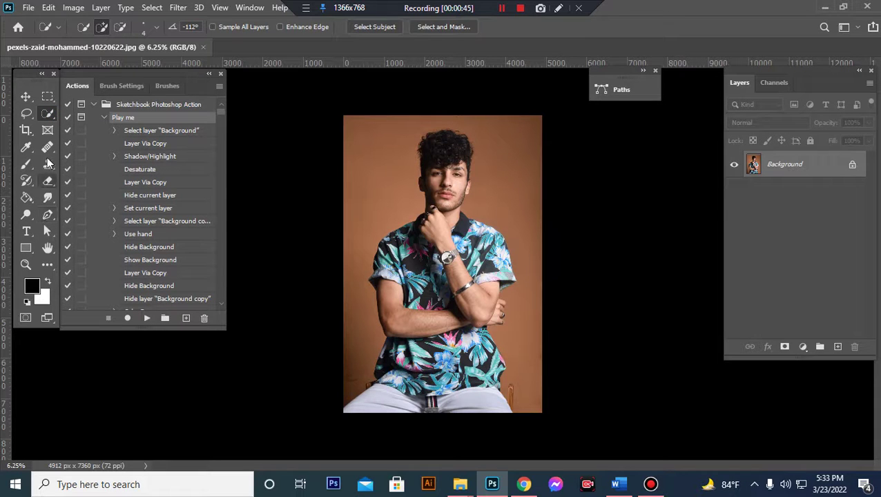
pyautogui.click(27, 165)
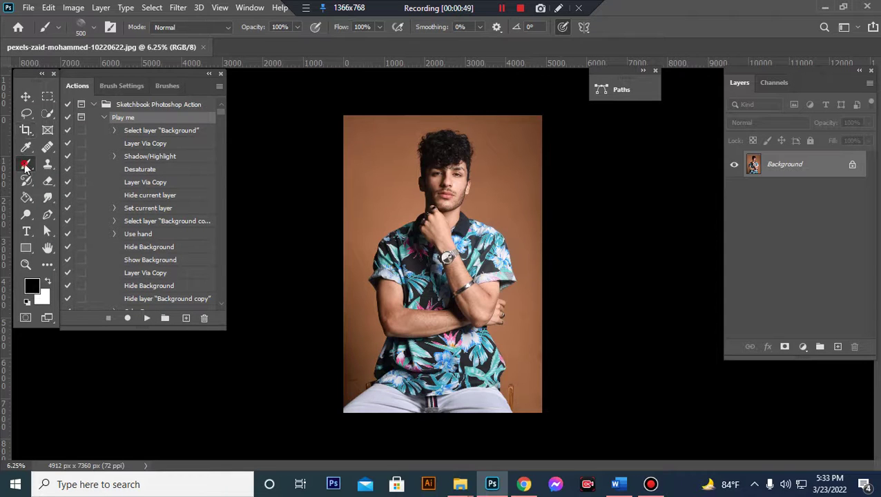
pyautogui.click(94, 28)
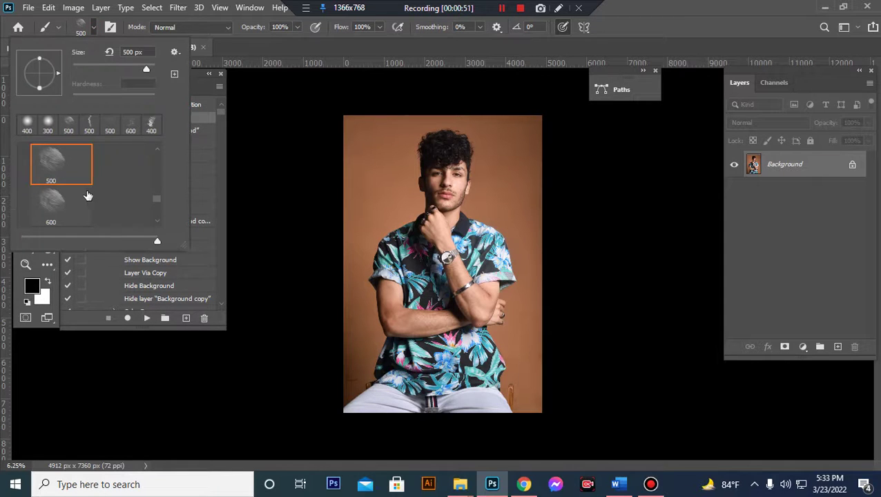
pyautogui.scroll(5, 147, 196)
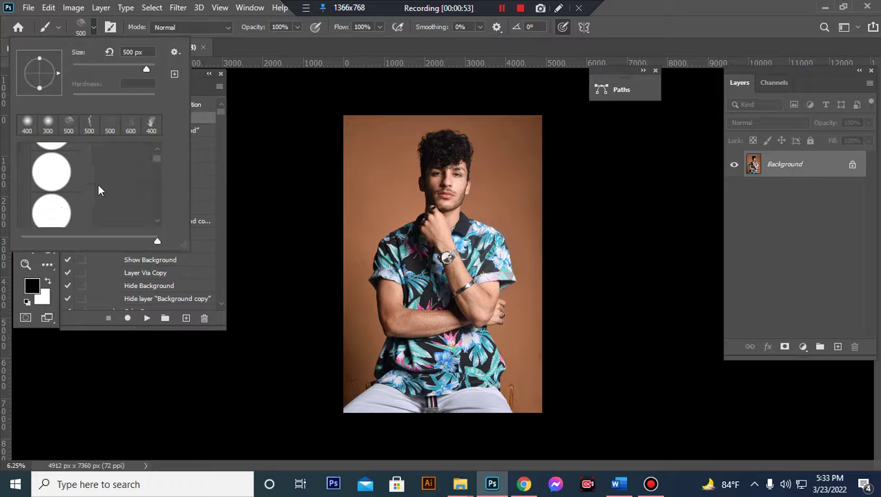
pyautogui.click(51, 161)
# Set the foreground colour to pure red ff0000 and add a new empty layer.
pyautogui.click(32, 285)
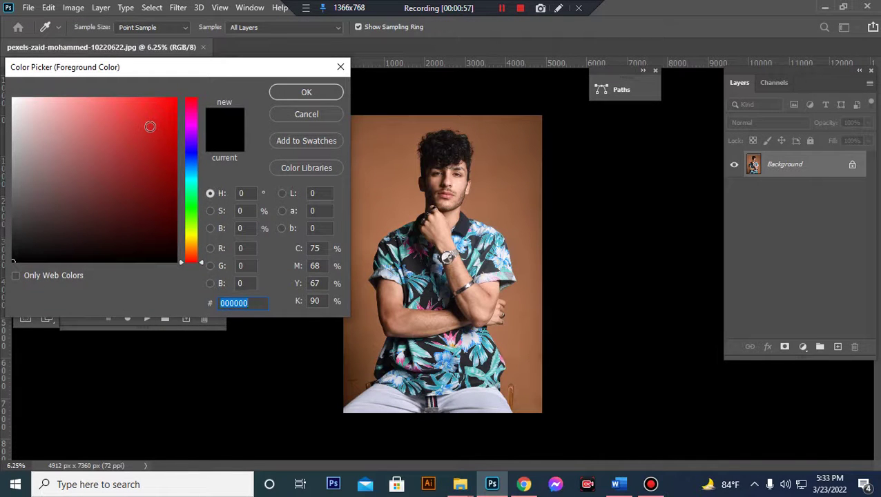
pyautogui.moveTo(149, 126); pyautogui.dragTo(285, 80)
pyautogui.click(294, 89)
pyautogui.click(836, 347)
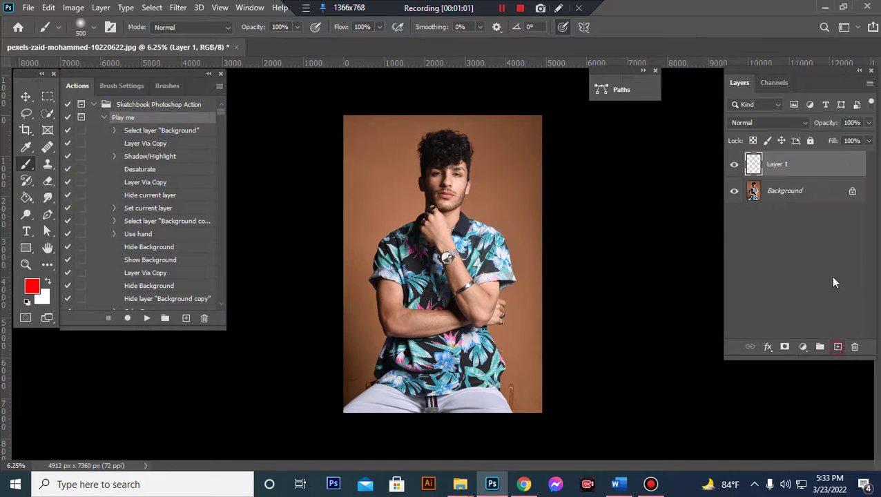
# Rename Layer 1 to 'paint', zoom in and shrink the brush to 400.
pyautogui.doubleClick(776, 166)
pyautogui.write('Da')
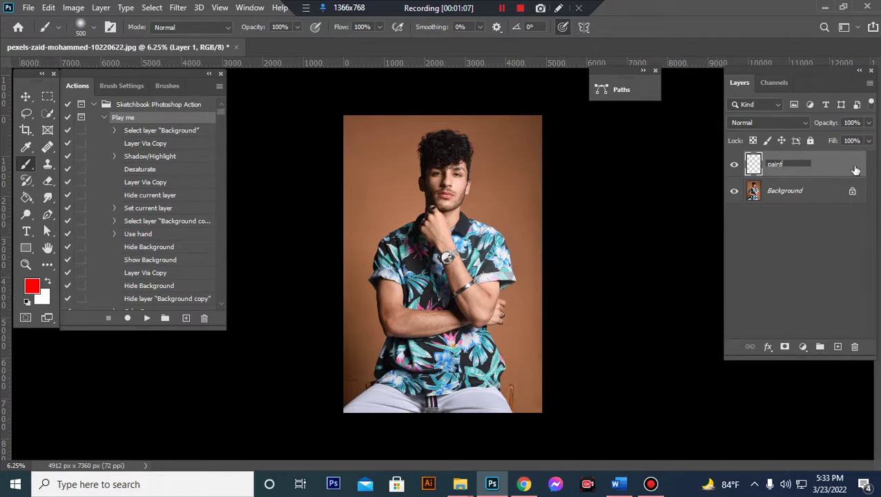
pyautogui.press('Return')
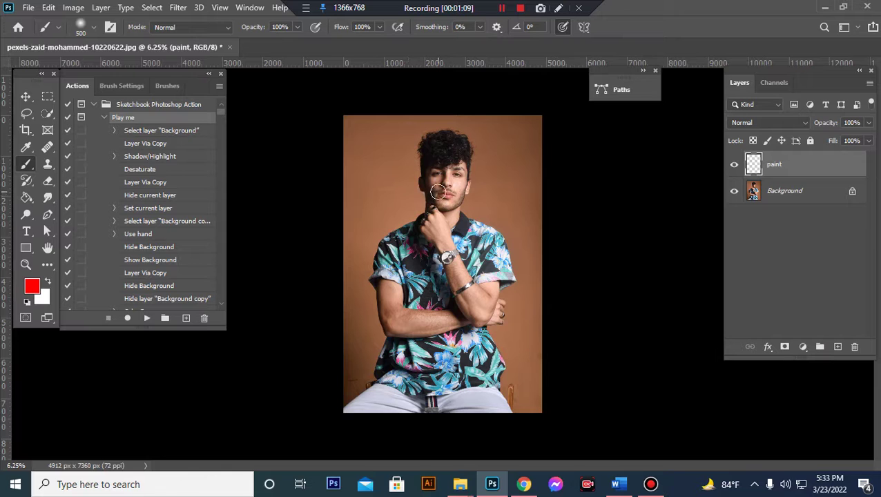
pyautogui.hotkey('ctrl', '+')
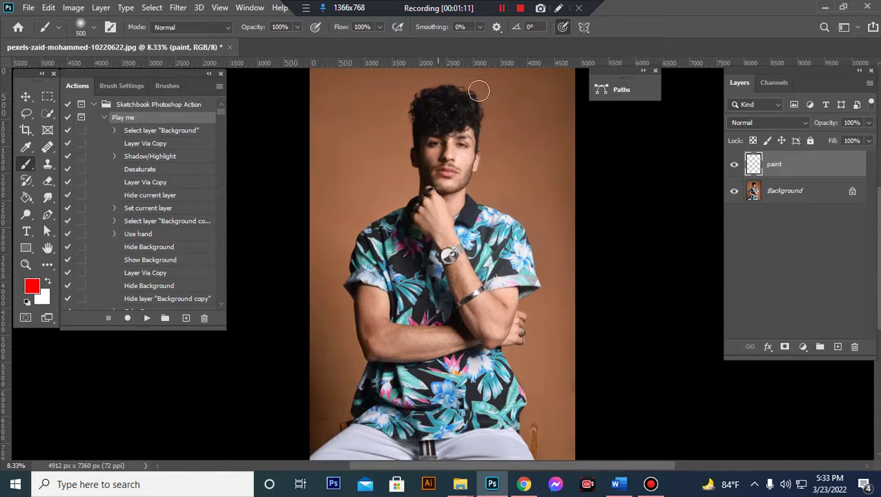
pyautogui.scroll(1, 441, 138)
pyautogui.scroll(3, 422, 161)
pyautogui.press('[')
pyautogui.press('[')
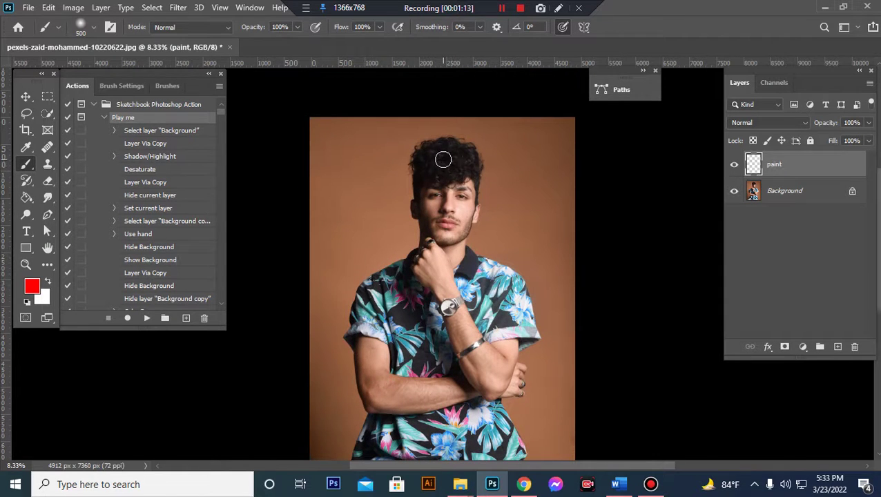
# Paint solid red over the hair, chin, hand, forearms, shoulders and torso with a 600 brush.
pyautogui.moveTo(447, 159)
pyautogui.mouseDown()
pyautogui.moveTo(425, 168)
pyautogui.moveTo(435, 173)
pyautogui.moveTo(437, 146)
pyautogui.moveTo(419, 158)
pyautogui.moveTo(418, 208)
pyautogui.moveTo(432, 238)
pyautogui.moveTo(373, 282)
pyautogui.moveTo(369, 297)
pyautogui.moveTo(366, 367)
pyautogui.moveTo(382, 398)
pyautogui.moveTo(446, 401)
pyautogui.moveTo(492, 388)
pyautogui.moveTo(516, 328)
pyautogui.moveTo(517, 287)
pyautogui.moveTo(505, 278)
pyautogui.moveTo(512, 279)
pyautogui.moveTo(479, 271)
pyautogui.moveTo(457, 251)
pyautogui.moveTo(474, 173)
pyautogui.moveTo(465, 172)
pyautogui.moveTo(442, 222)
pyautogui.moveTo(452, 167)
pyautogui.moveTo(430, 174)
pyautogui.moveTo(450, 228)
pyautogui.moveTo(469, 207)
pyautogui.moveTo(450, 146)
pyautogui.mouseUp()
pyautogui.moveTo(436, 218)
pyautogui.mouseDown()
pyautogui.moveTo(452, 253)
pyautogui.moveTo(442, 239)
pyautogui.moveTo(426, 295)
pyautogui.moveTo(408, 288)
pyautogui.moveTo(425, 261)
pyautogui.moveTo(381, 298)
pyautogui.mouseUp()
pyautogui.press(']')
pyautogui.press(']')
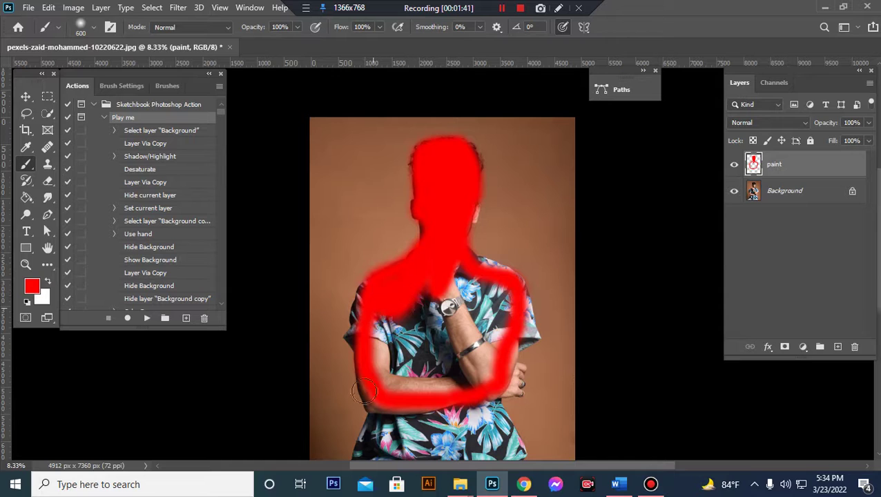
pyautogui.moveTo(364, 392)
pyautogui.mouseDown()
pyautogui.moveTo(395, 396)
pyautogui.moveTo(427, 378)
pyautogui.moveTo(440, 351)
pyautogui.moveTo(464, 372)
pyautogui.moveTo(449, 368)
pyautogui.moveTo(492, 305)
pyautogui.moveTo(476, 271)
pyautogui.moveTo(415, 314)
pyautogui.moveTo(410, 353)
pyautogui.moveTo(411, 379)
pyautogui.moveTo(503, 296)
pyautogui.moveTo(505, 317)
pyautogui.moveTo(470, 390)
pyautogui.moveTo(390, 409)
pyautogui.moveTo(373, 395)
pyautogui.moveTo(391, 407)
pyautogui.moveTo(445, 413)
pyautogui.mouseUp()
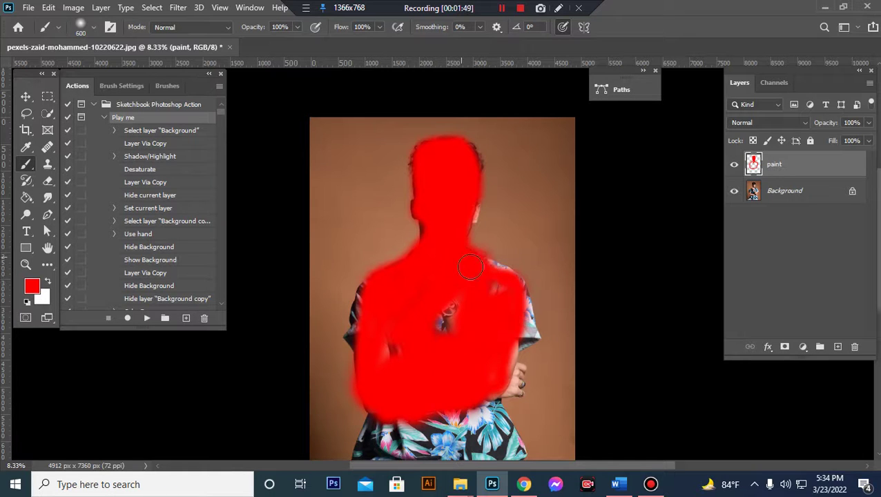
pyautogui.moveTo(474, 271)
pyautogui.mouseDown()
pyautogui.moveTo(501, 280)
pyautogui.moveTo(484, 309)
pyautogui.moveTo(433, 317)
pyautogui.moveTo(397, 339)
pyautogui.mouseUp()
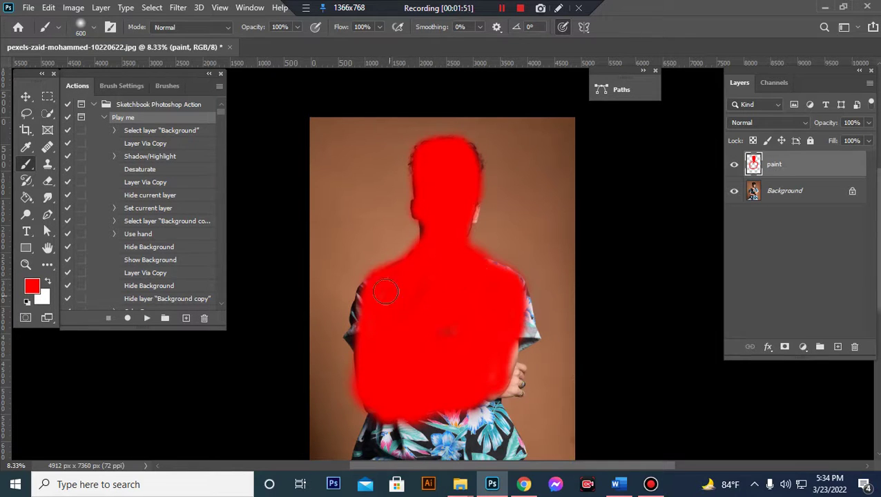
pyautogui.moveTo(382, 289)
pyautogui.mouseDown()
pyautogui.moveTo(359, 321)
pyautogui.moveTo(370, 349)
pyautogui.moveTo(419, 314)
pyautogui.mouseUp()
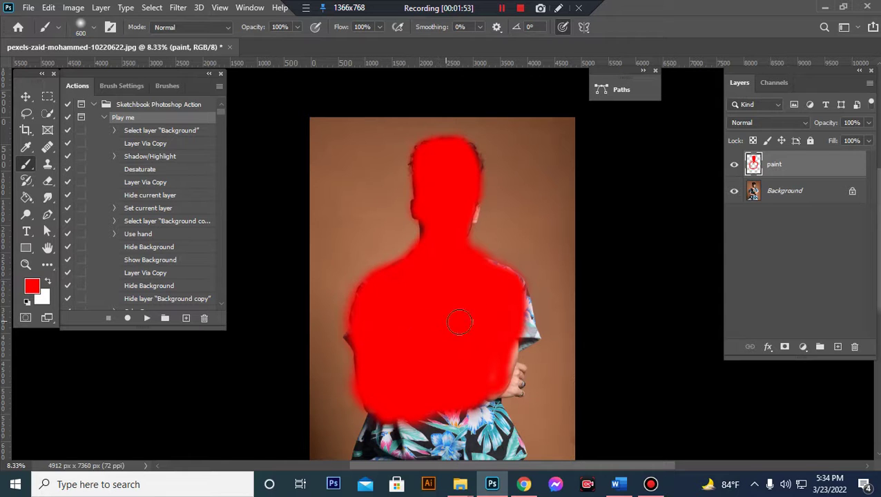
pyautogui.moveTo(502, 334); pyautogui.dragTo(494, 367)
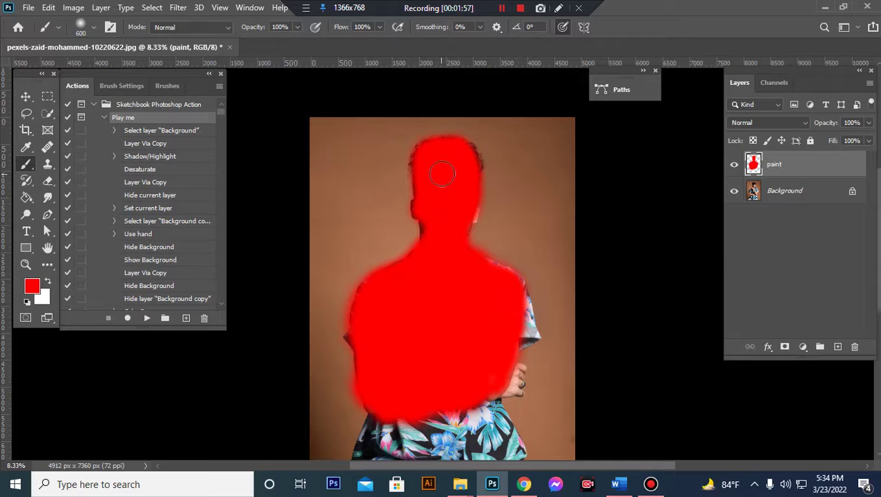
pyautogui.click(25, 98)
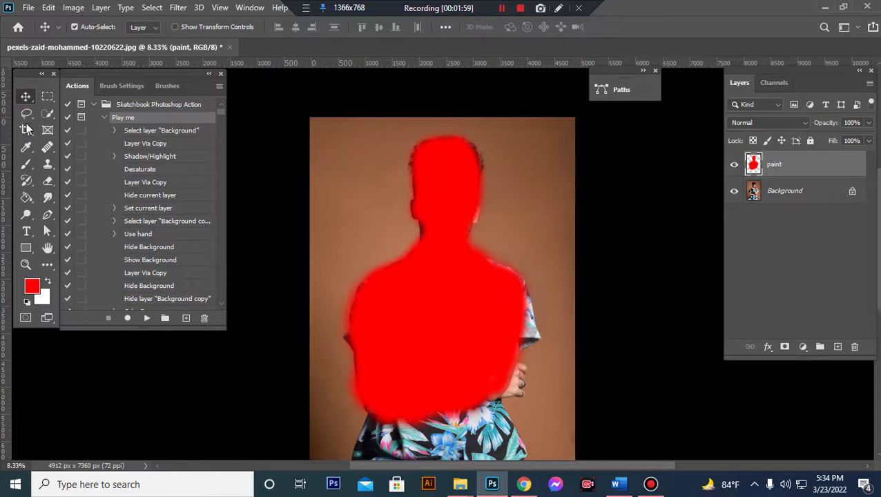
# Start a 3000 x 2000 px crop and nudge the photo within the crop frame.
pyautogui.click(26, 131)
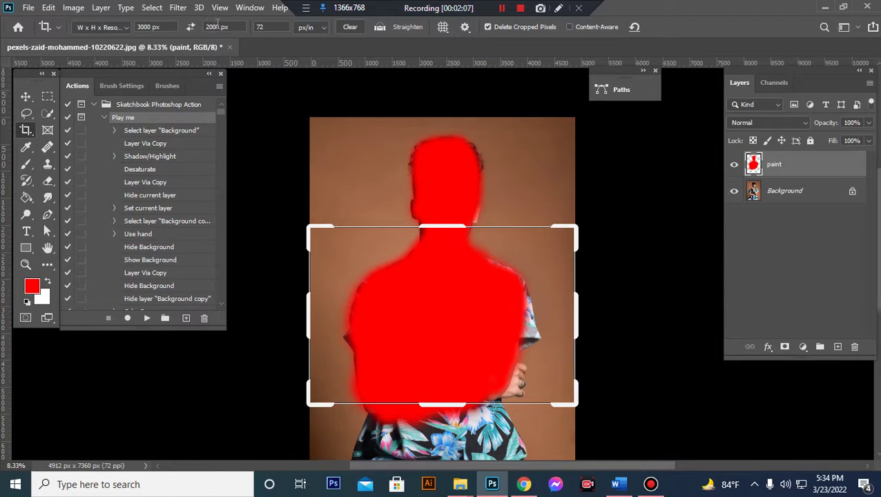
pyautogui.click(408, 276)
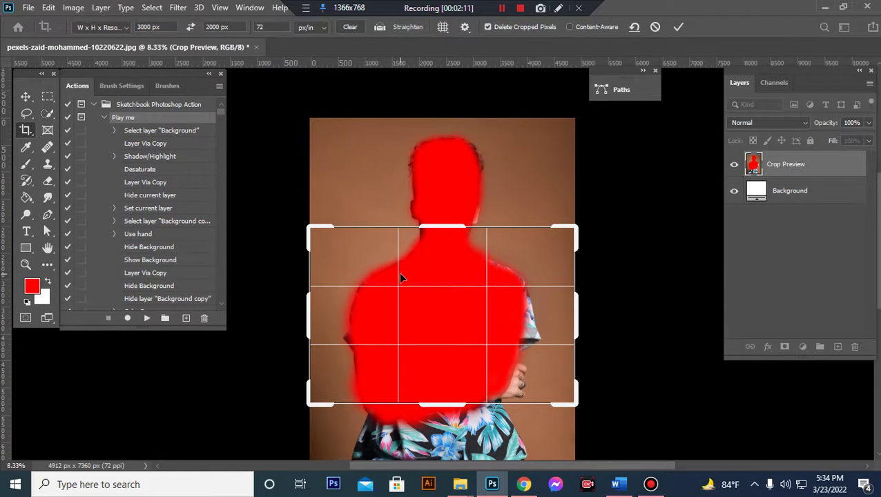
pyautogui.press('Up')
pyautogui.press('Up')
pyautogui.press('Up')
pyautogui.press('Up')
pyautogui.hotkey('shift', 'Down')
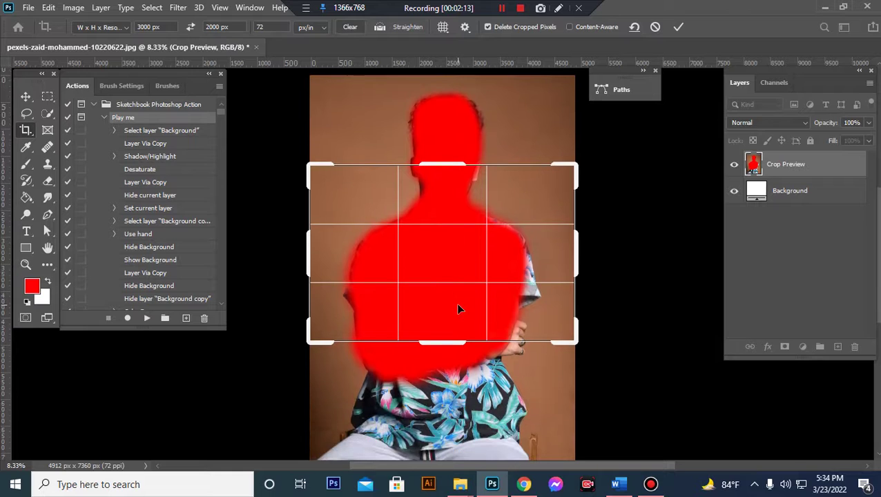
pyautogui.hotkey('shift', 'Up')
pyautogui.press('Up')
pyautogui.press('Up')
pyautogui.press('Up')
pyautogui.press('Up')
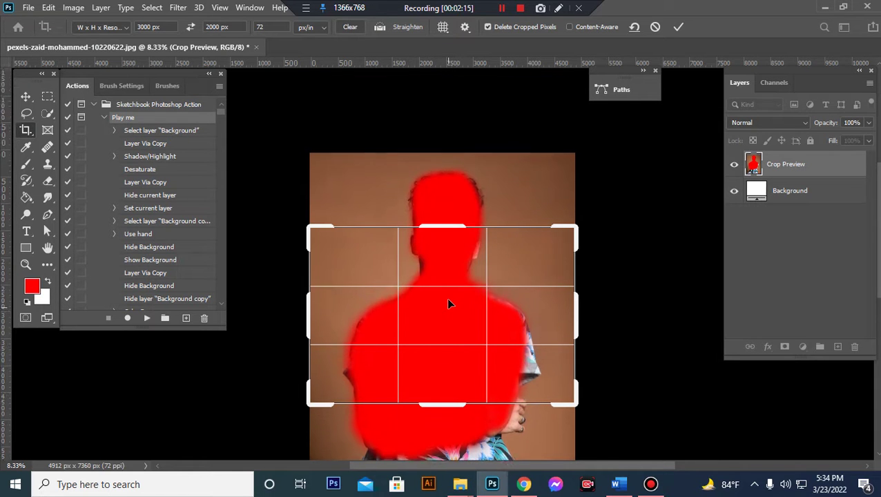
pyautogui.hotkey('shift', 'Down')
pyautogui.hotkey('shift', 'Up')
pyautogui.press('Left')
pyautogui.press('Left')
pyautogui.press('Left')
pyautogui.press('Left')
pyautogui.press('Left')
pyautogui.press('Left')
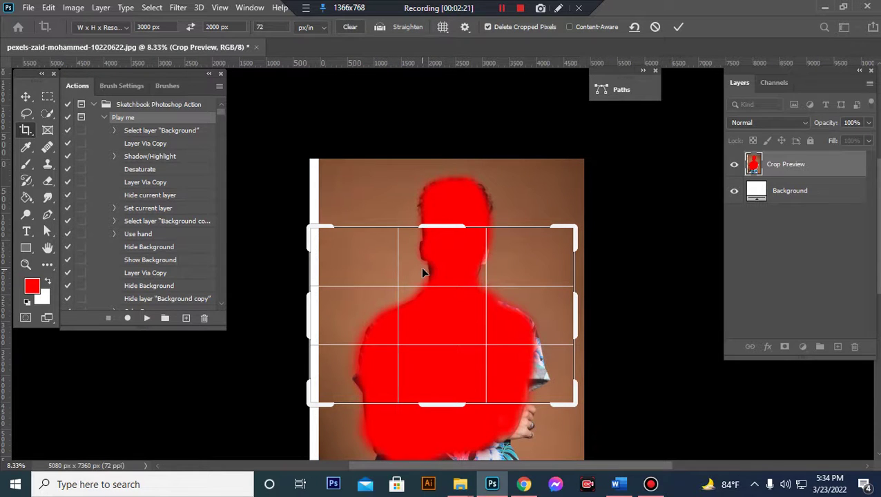
# Extend the crop box well beyond the photo edges to add white margins.
pyautogui.scroll(-3, 423, 273)
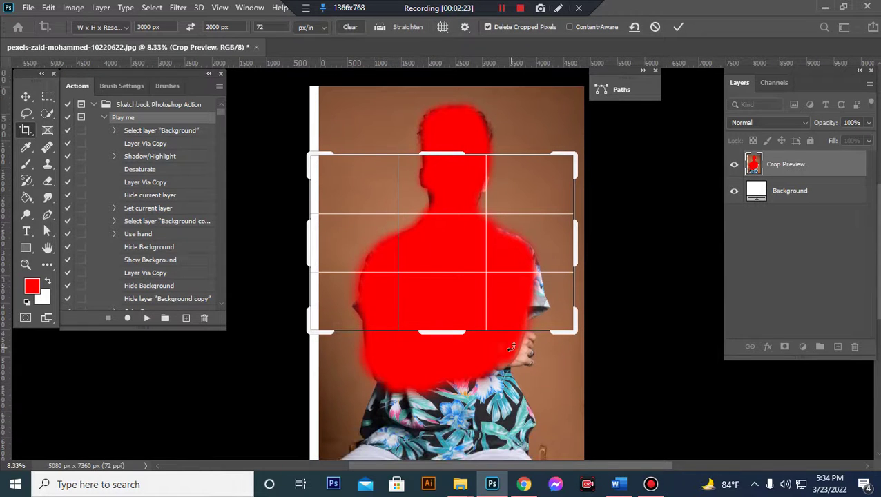
pyautogui.hotkey('ctrl', '-')
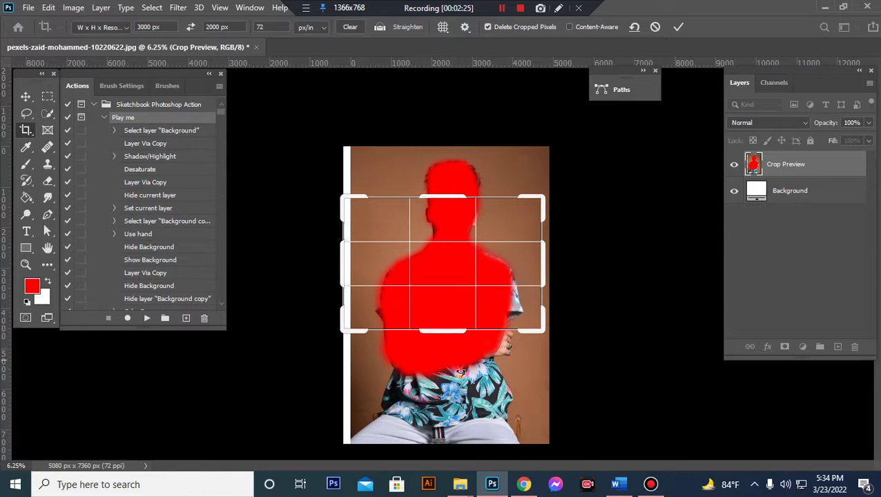
pyautogui.moveTo(543, 329); pyautogui.dragTo(612, 431)
pyautogui.hotkey('ctrl', '-')
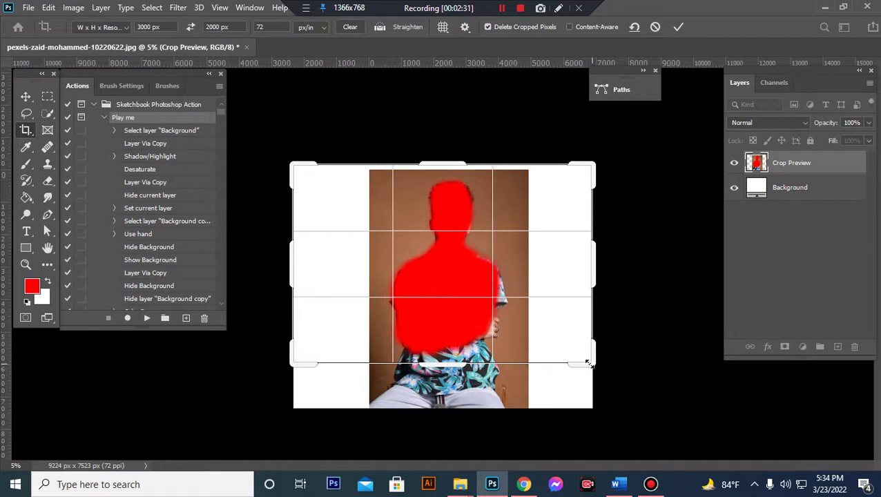
pyautogui.moveTo(591, 362); pyautogui.dragTo(681, 420)
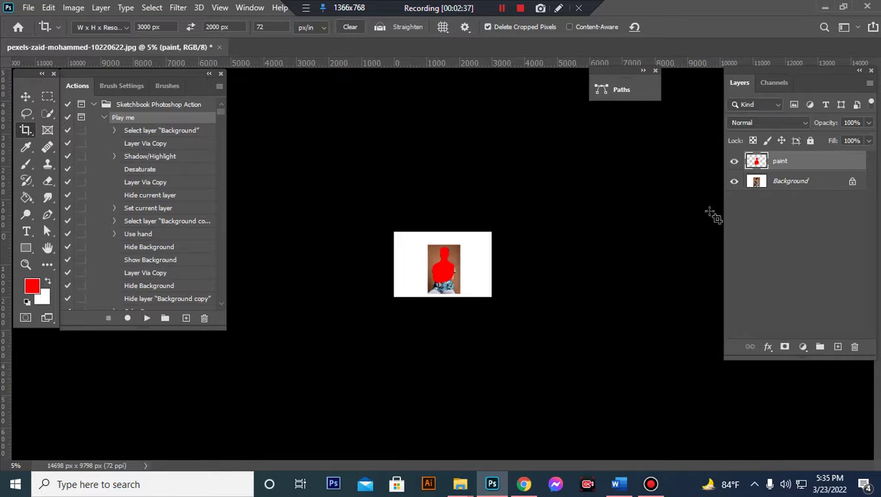
# Hide the red paint layer, reset default black and white colours, and play the Sketchbook action.
pyautogui.click(733, 161)
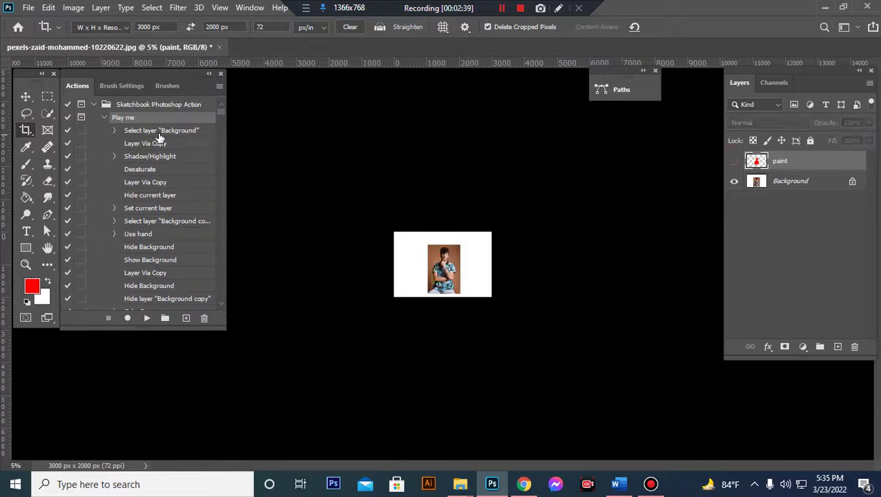
pyautogui.click(31, 98)
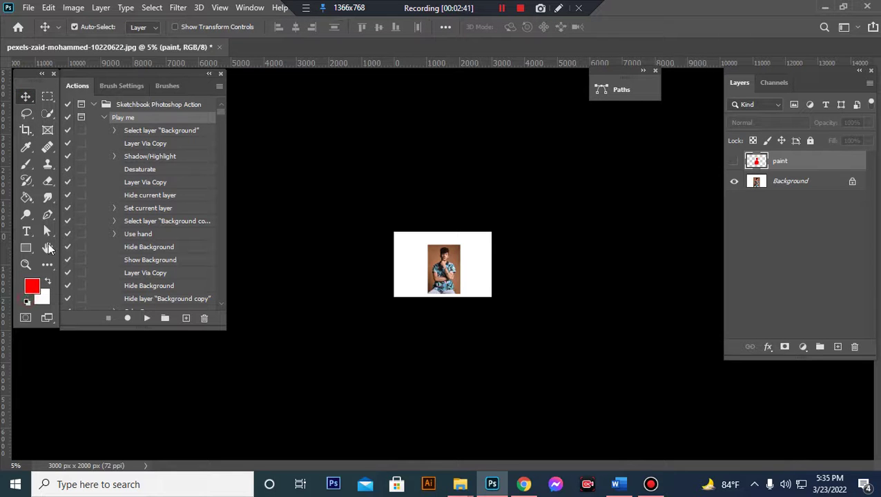
pyautogui.click(28, 301)
pyautogui.click(146, 318)
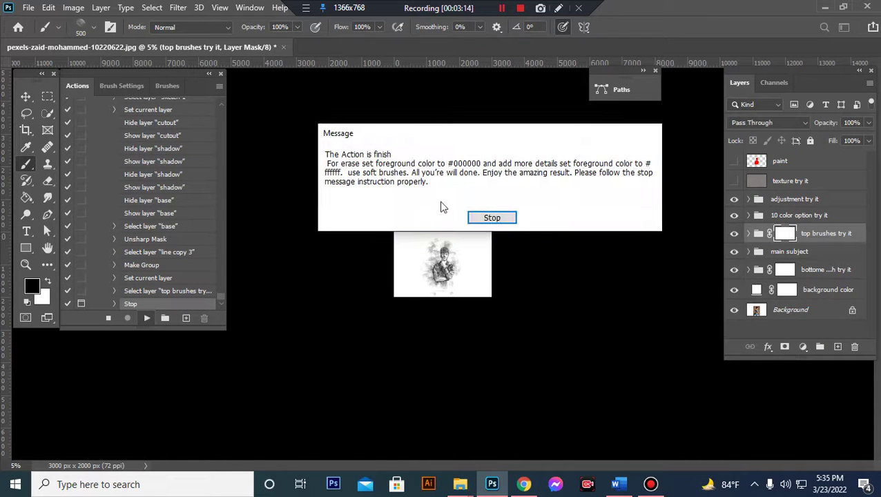
# Dismiss the action's completion message and zoom in to inspect the sketch at 100%.
pyautogui.click(491, 219)
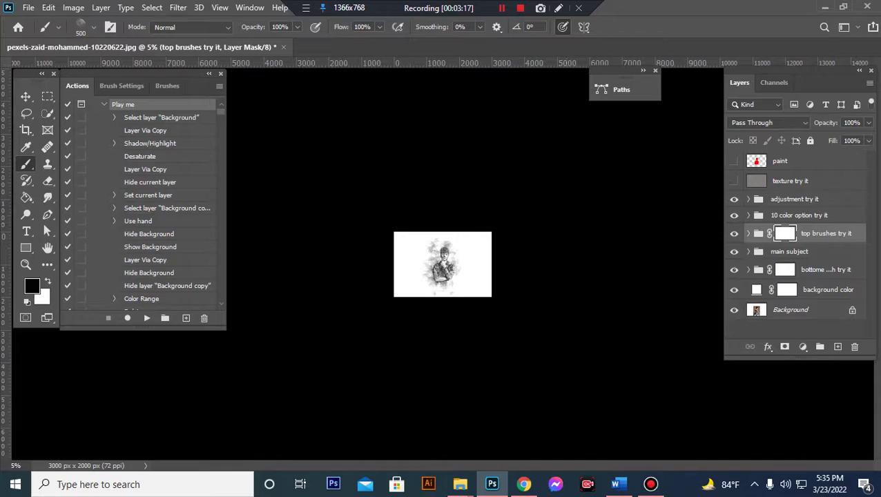
pyautogui.hotkey('ctrl', '0')
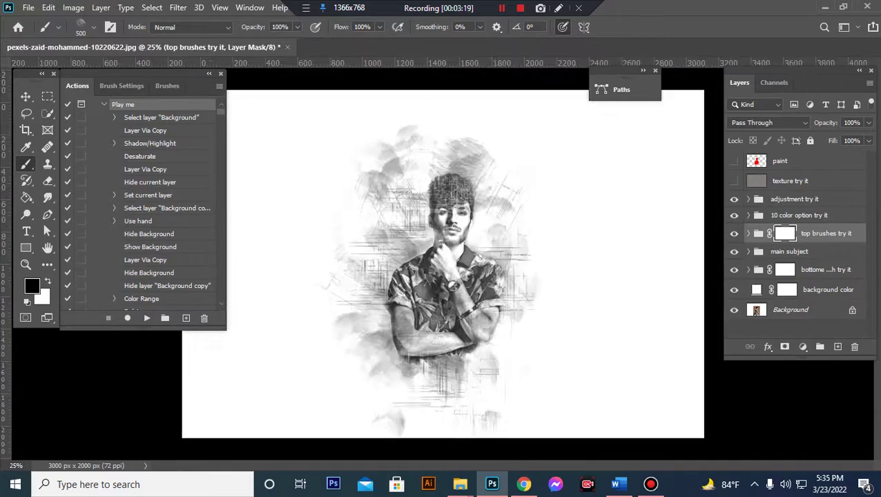
pyautogui.hotkey('ctrl', '+')
pyautogui.hotkey('ctrl', '+')
pyautogui.hotkey('ctrl', '+')
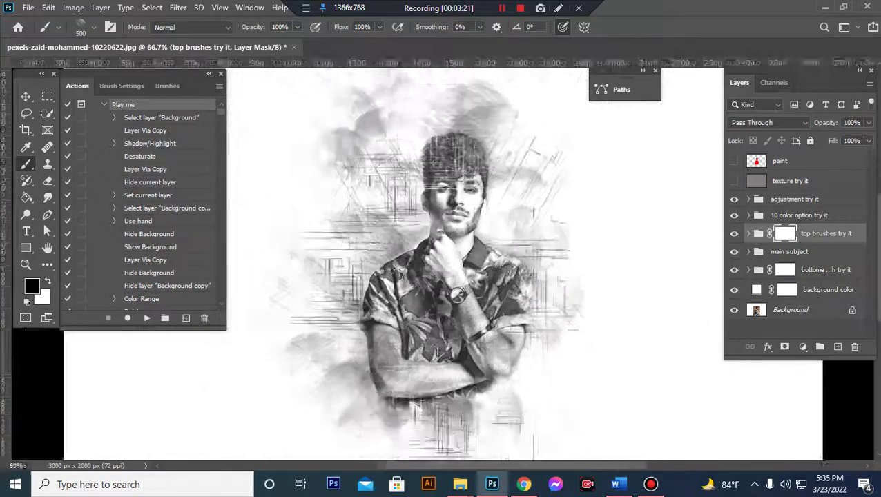
pyautogui.hotkey('ctrl', '-')
pyautogui.hotkey('ctrl', '+')
pyautogui.hotkey('ctrl', '+')
pyautogui.hotkey('ctrl', '+')
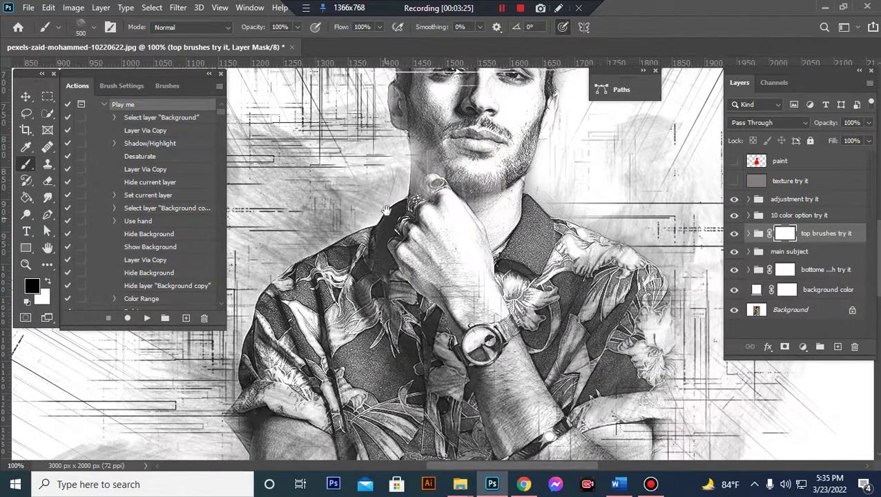
# Paint sketchy strokes above the man's head on the top brushes layer mask.
pyautogui.scroll(5, 464, 207)
pyautogui.scroll(-5, 456, 167)
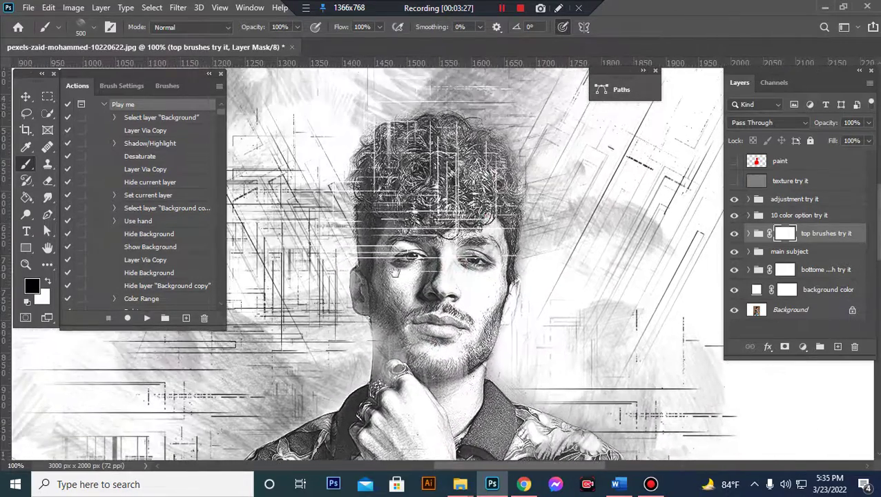
pyautogui.hotkey('ctrl', '-')
pyautogui.hotkey('ctrl', '-')
pyautogui.hotkey('ctrl', '-')
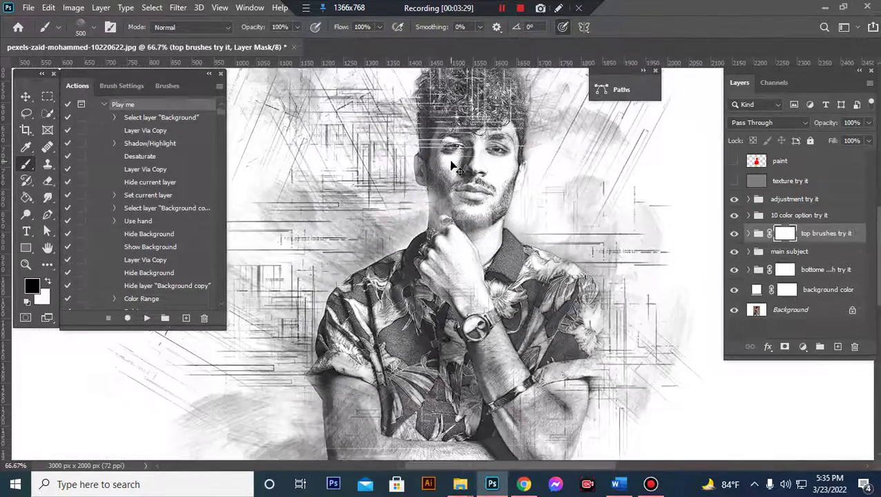
pyautogui.hotkey('ctrl', '+')
pyautogui.hotkey('ctrl', '+')
pyautogui.hotkey('ctrl', '-')
pyautogui.hotkey('ctrl', '-')
pyautogui.hotkey('ctrl', '+')
pyautogui.hotkey('ctrl', '-')
pyautogui.hotkey('ctrl', '+')
pyautogui.hotkey('ctrl', '-')
pyautogui.click(450, 165)
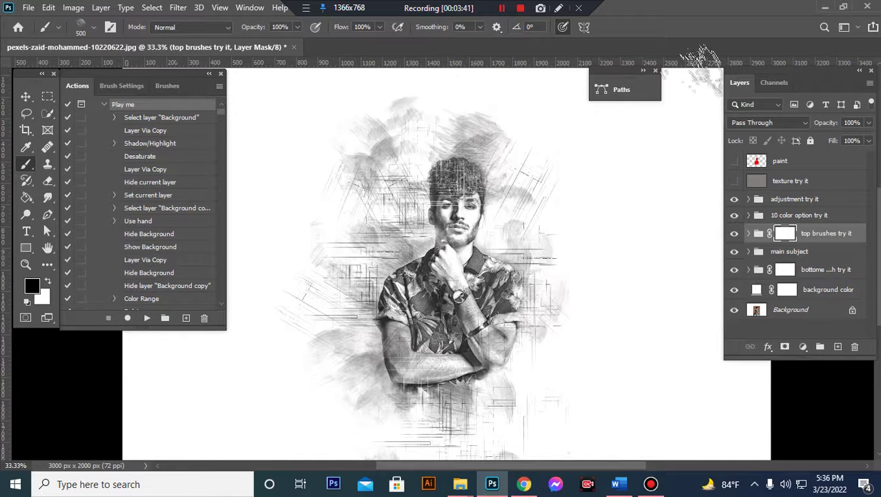
pyautogui.hotkey('ctrl', '+')
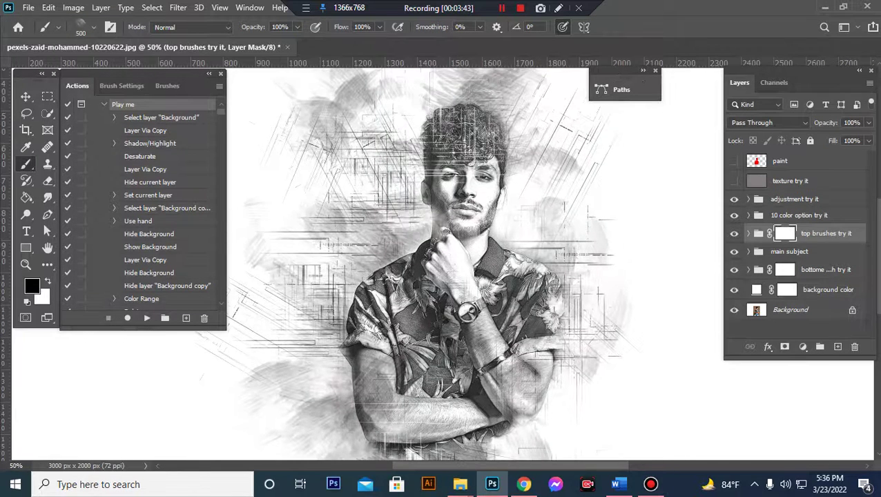
pyautogui.click(833, 187)
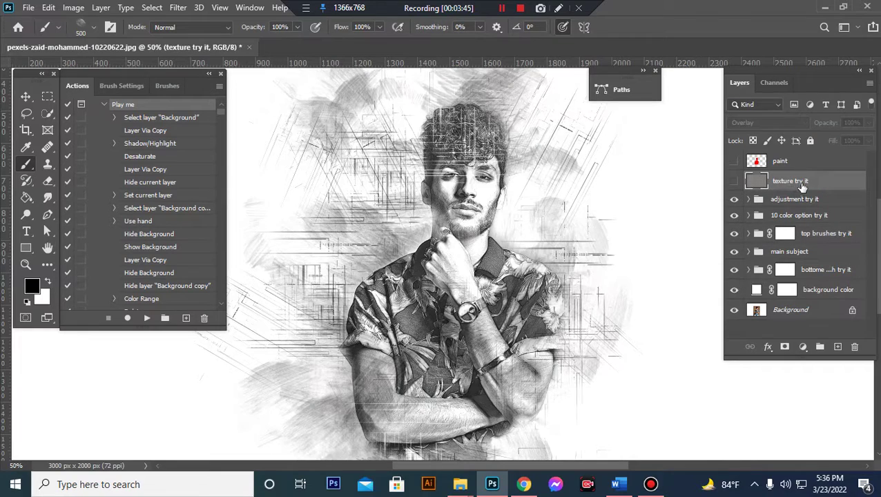
pyautogui.hotkey('ctrl', '+')
pyautogui.hotkey('ctrl', '+')
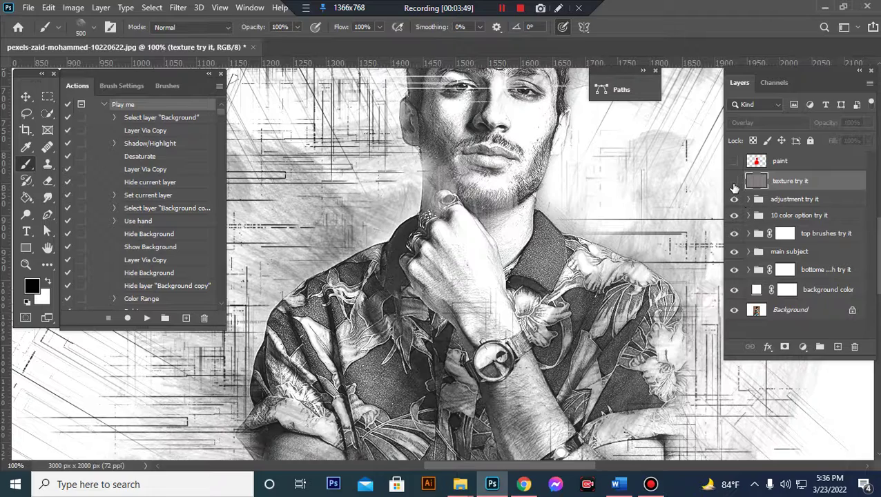
pyautogui.click(733, 182)
pyautogui.click(734, 183)
pyautogui.click(733, 183)
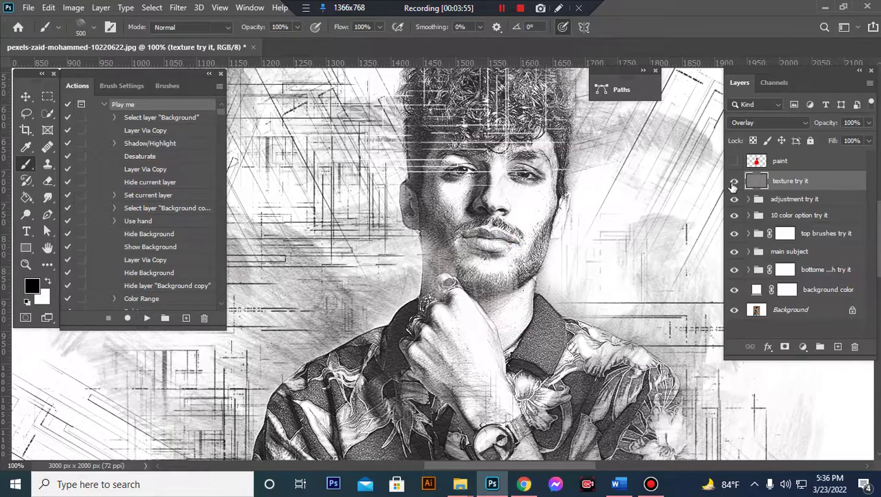
pyautogui.click(734, 184)
pyautogui.click(732, 184)
pyautogui.click(732, 182)
pyautogui.click(733, 182)
pyautogui.click(734, 184)
pyautogui.click(734, 184)
pyautogui.click(734, 184)
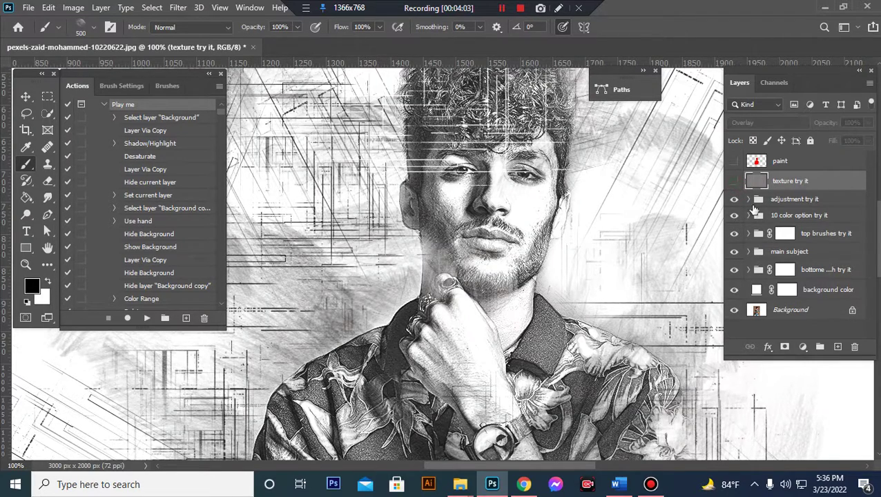
pyautogui.hotkey('ctrl', '-')
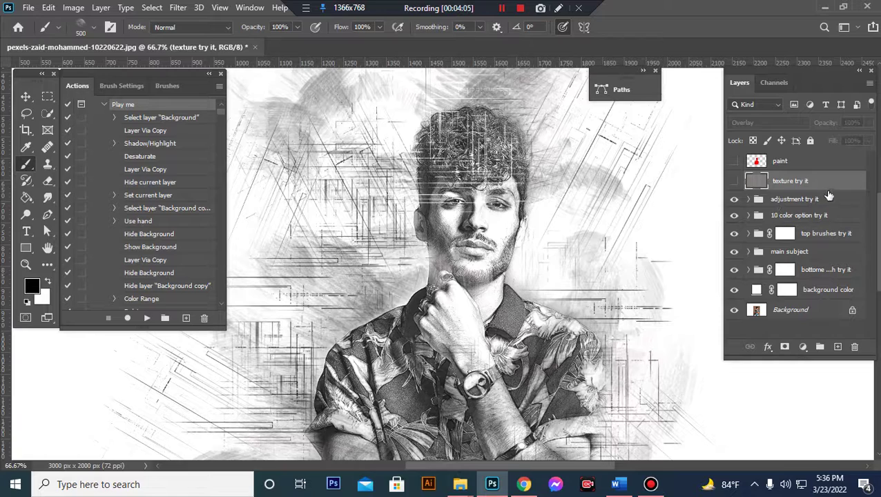
# Toggle the adjustment try it group off and on to compare, then expand it.
pyautogui.click(827, 199)
pyautogui.click(736, 202)
pyautogui.click(734, 199)
pyautogui.click(734, 199)
pyautogui.click(734, 199)
pyautogui.click(747, 200)
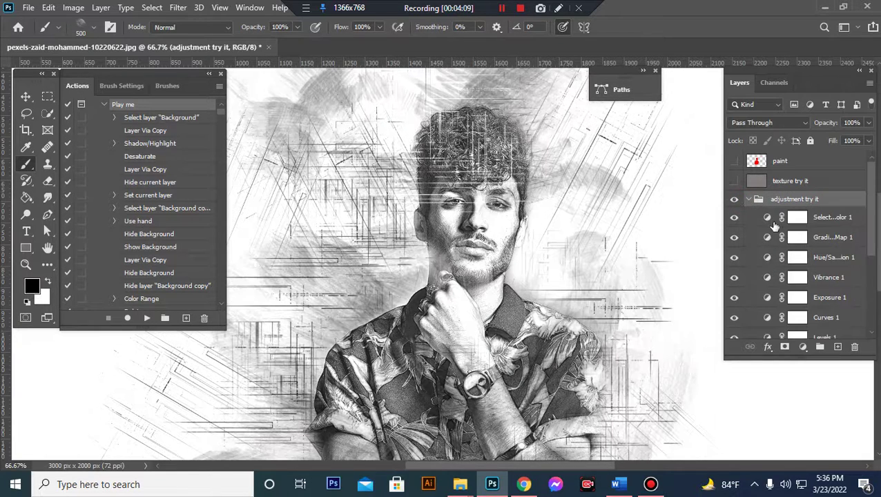
pyautogui.scroll(-2, 776, 241)
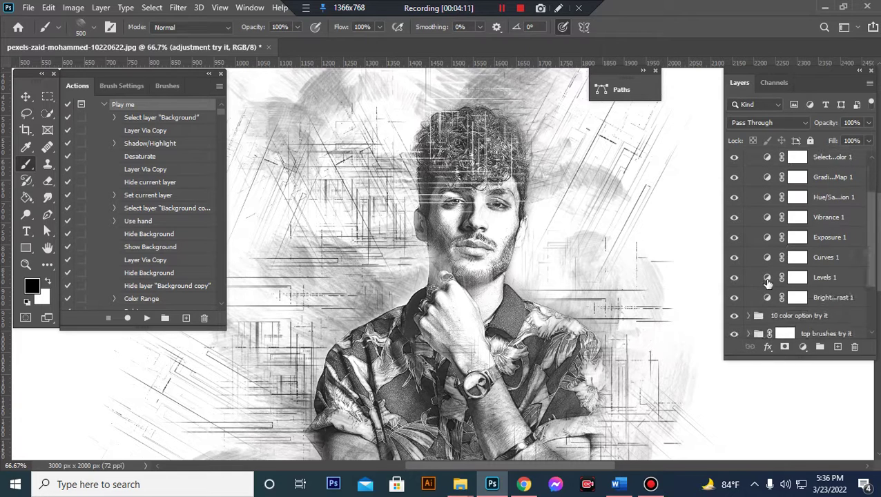
# Brighten the midtones in the Levels 1 adjustment.
pyautogui.doubleClick(766, 277)
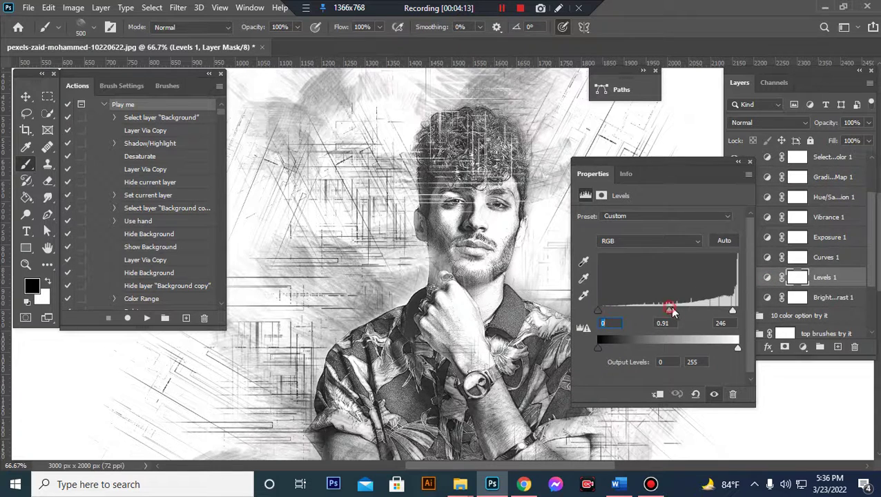
pyautogui.moveTo(676, 312)
pyautogui.mouseDown()
pyautogui.moveTo(700, 311)
pyautogui.moveTo(602, 313)
pyautogui.moveTo(672, 312)
pyautogui.mouseUp()
pyautogui.click(751, 160)
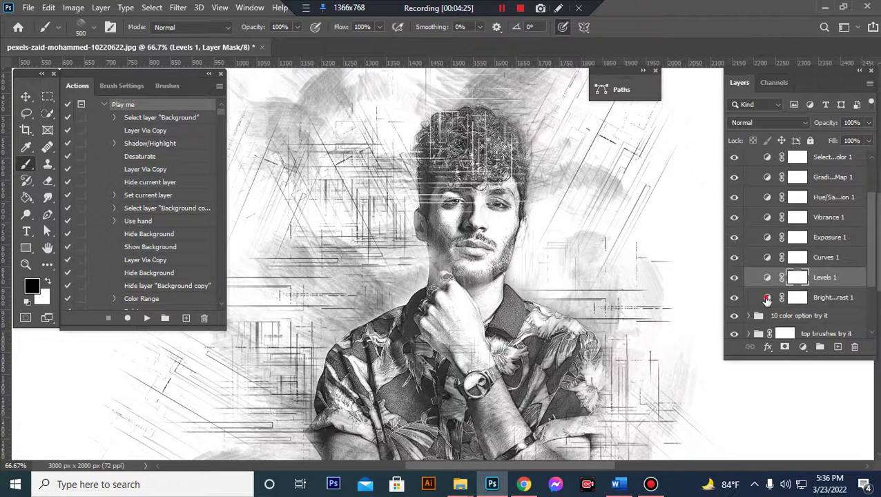
# Set the Brightness/Contrast adjustment to Brightness 18 and Contrast -19.
pyautogui.doubleClick(766, 297)
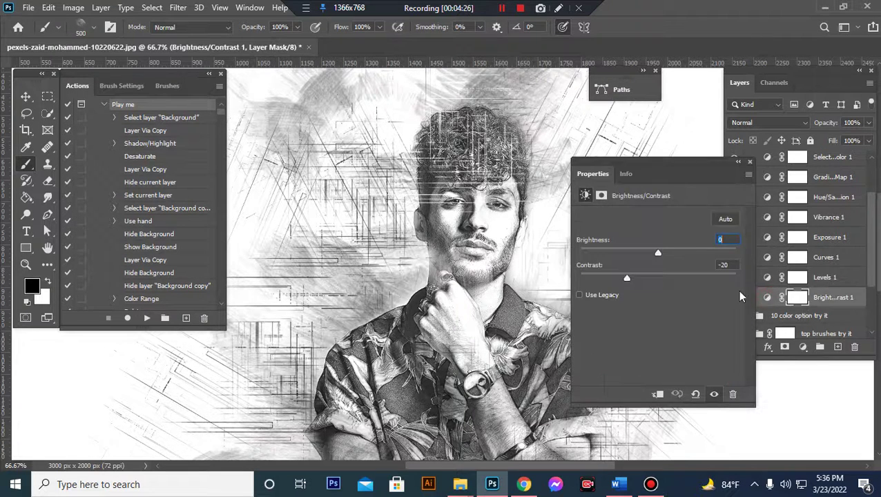
pyautogui.click(626, 278)
pyautogui.moveTo(659, 252); pyautogui.dragTo(668, 255)
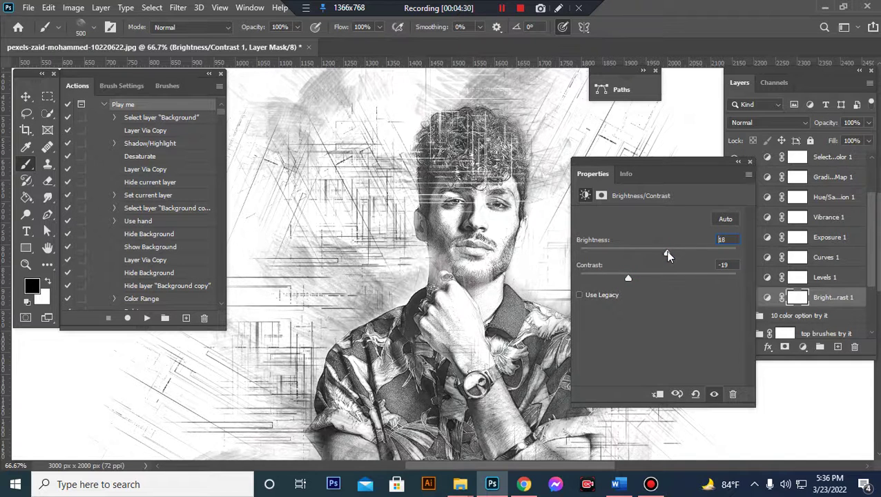
pyautogui.click(751, 163)
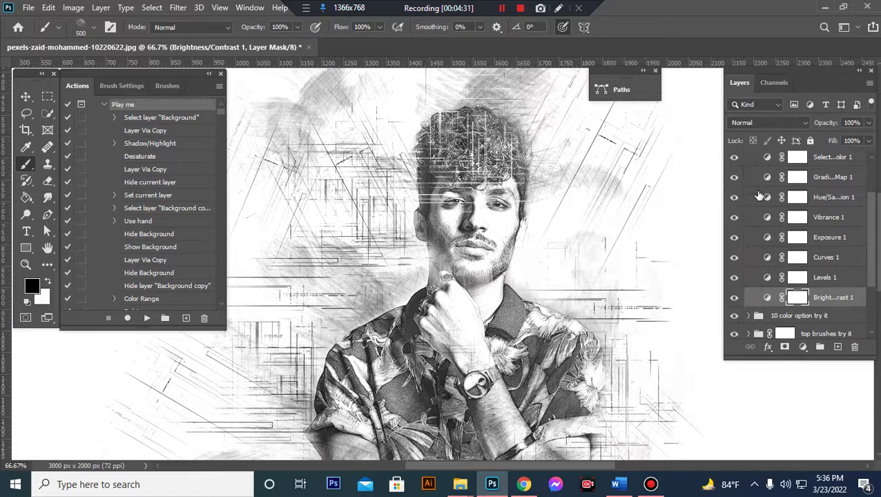
# Bend the Curves 1 RGB curve upward to brighten the sketch.
pyautogui.click(765, 258)
pyautogui.doubleClick(766, 258)
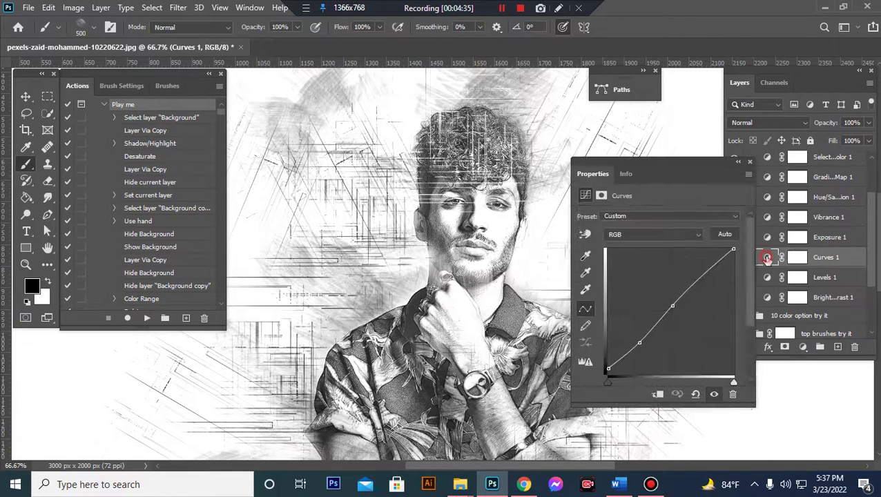
pyautogui.moveTo(671, 304); pyautogui.dragTo(670, 301)
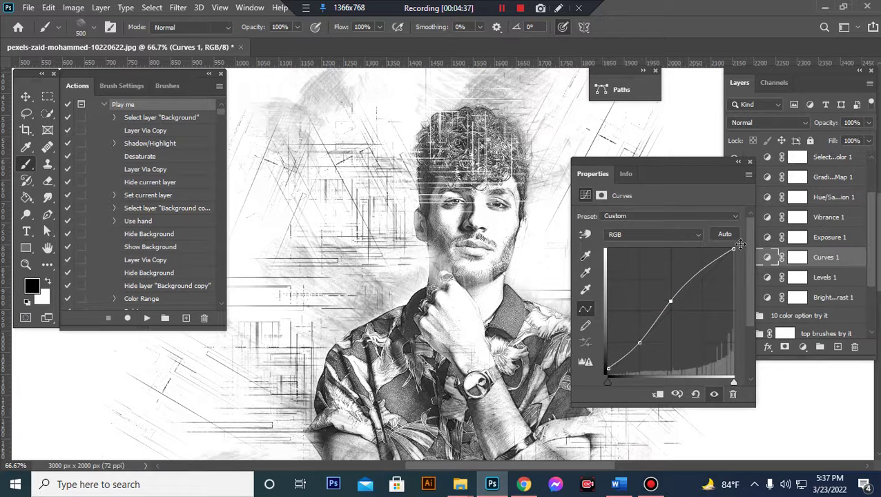
pyautogui.click(750, 164)
pyautogui.scroll(3, 762, 219)
# Preview the color 10 purple tint at about 79% opacity, then hide it.
pyautogui.click(747, 199)
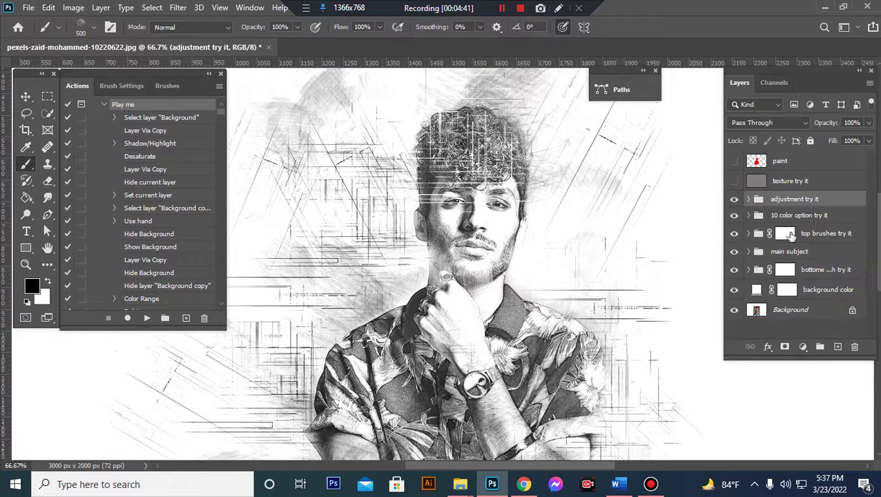
pyautogui.click(754, 218)
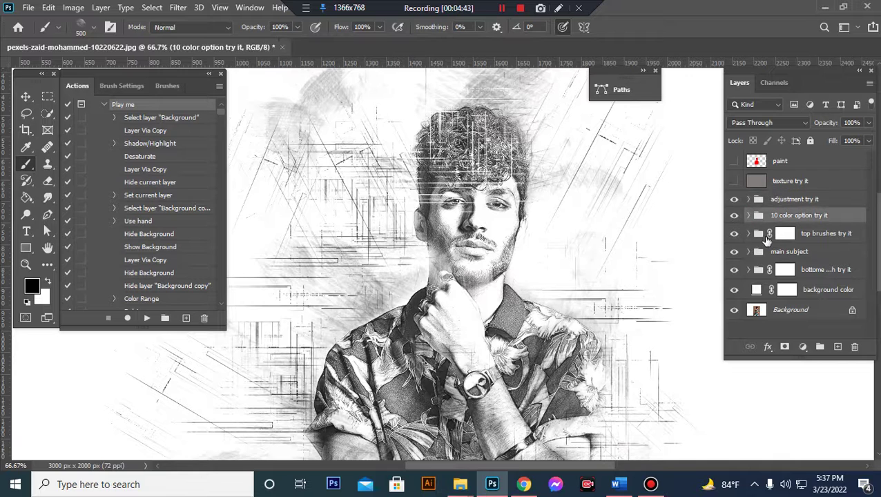
pyautogui.click(748, 216)
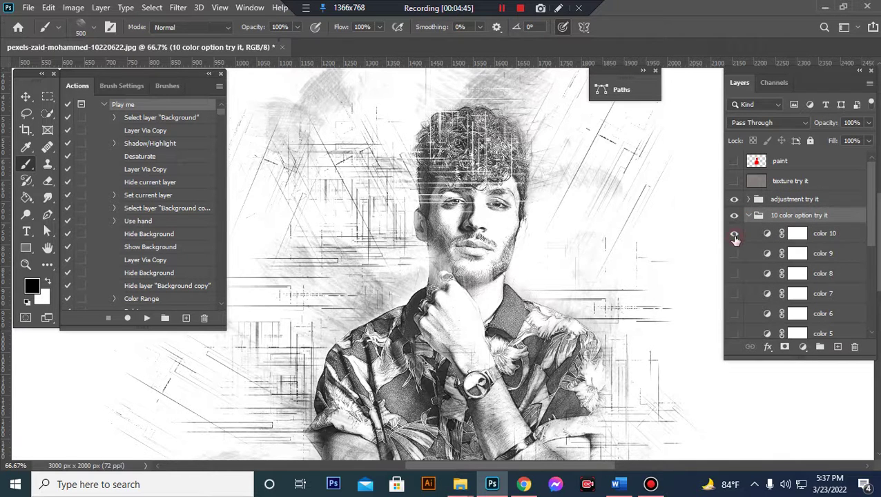
pyautogui.click(734, 235)
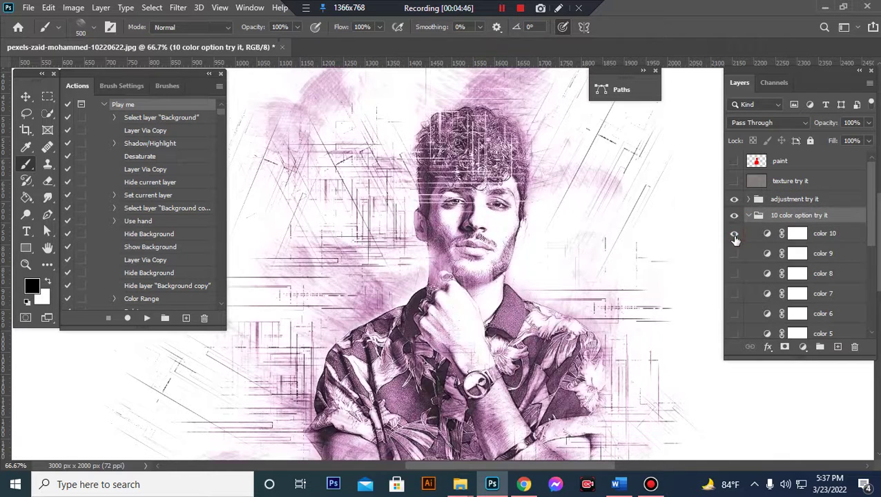
pyautogui.click(828, 238)
pyautogui.click(868, 124)
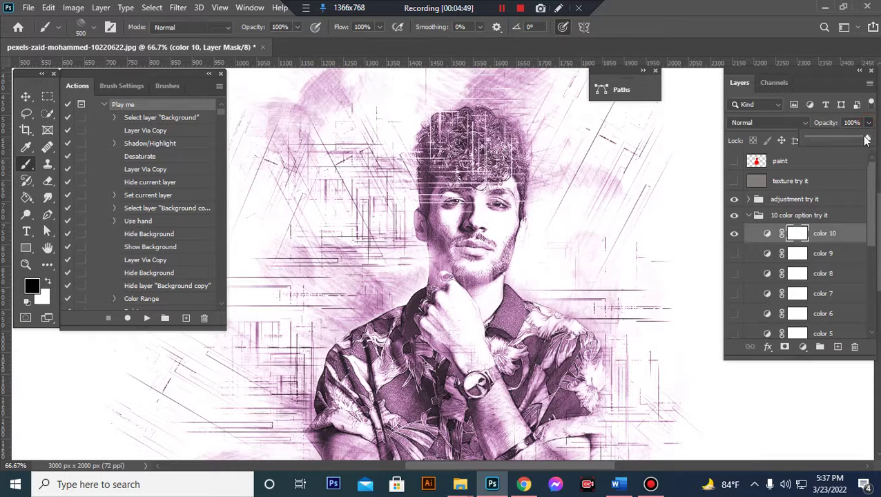
pyautogui.moveTo(867, 141); pyautogui.dragTo(855, 141)
pyautogui.click(733, 234)
# Briefly preview the color 9 and color 8 violet tints.
pyautogui.click(733, 253)
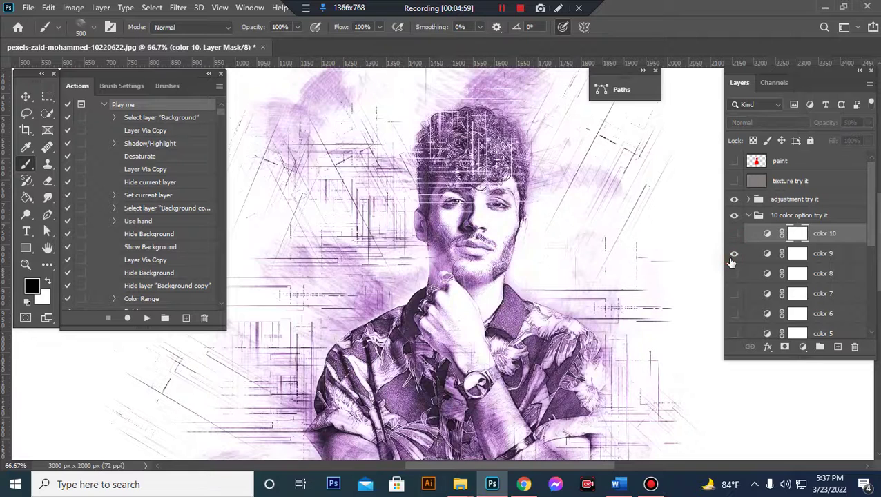
pyautogui.click(734, 253)
pyautogui.click(734, 274)
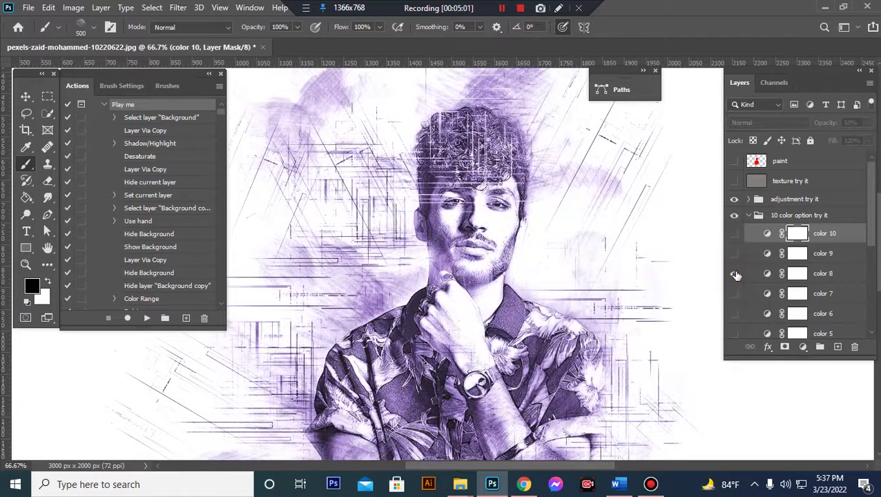
pyautogui.click(734, 274)
# Try the color 7 blue tint at 75% opacity, then hide it and collapse the group.
pyautogui.click(734, 294)
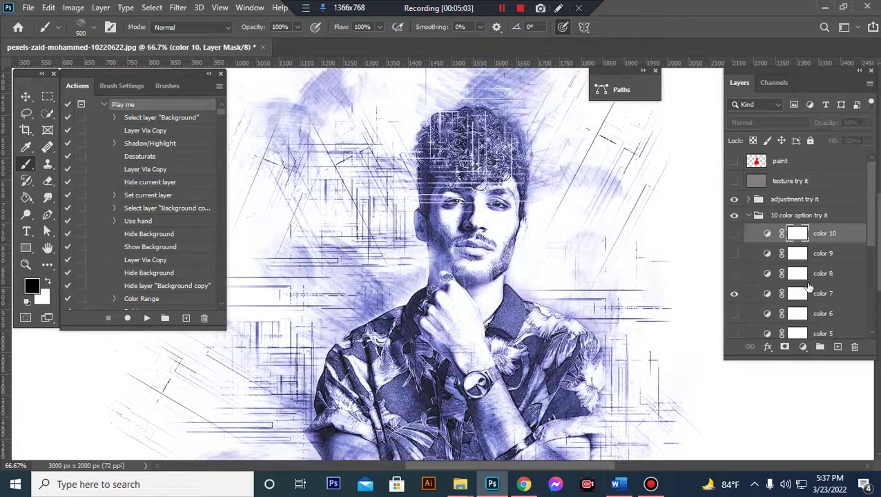
pyautogui.click(841, 294)
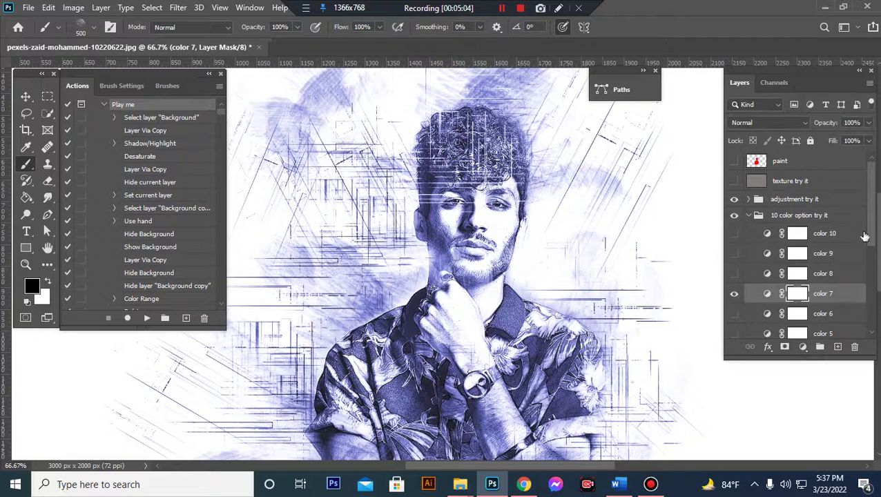
pyautogui.click(868, 123)
pyautogui.moveTo(868, 140); pyautogui.dragTo(847, 137)
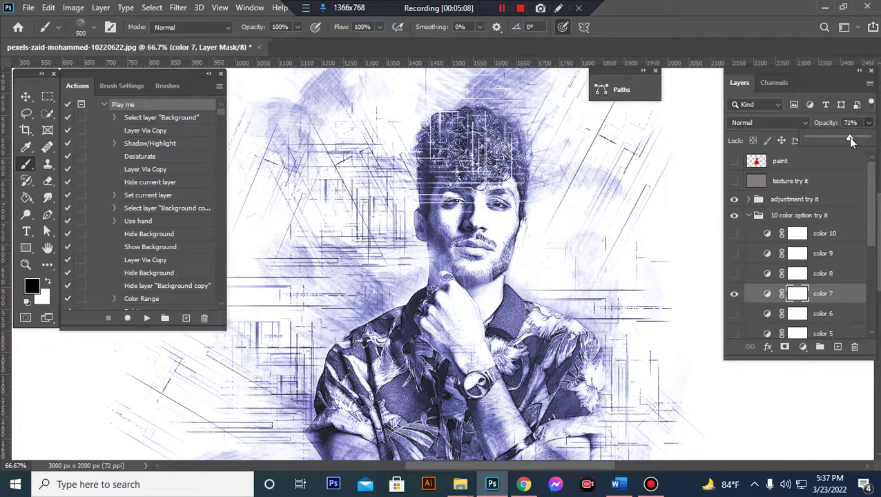
pyautogui.click(735, 293)
pyautogui.click(748, 215)
pyautogui.scroll(1, 617, 247)
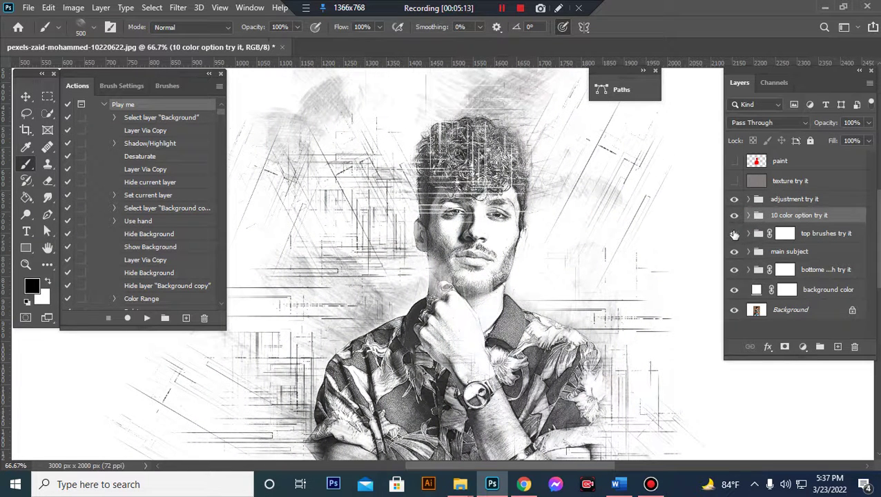
# Compare the top brushes try it scribbles shown and hidden, then test a stroke on its mask and undo it.
pyautogui.click(734, 235)
pyautogui.click(735, 234)
pyautogui.click(732, 235)
pyautogui.click(732, 235)
pyautogui.click(733, 234)
pyautogui.click(733, 235)
pyautogui.click(784, 233)
pyautogui.moveTo(556, 169); pyautogui.dragTo(525, 253)
pyautogui.hotkey('ctrl', 'z')
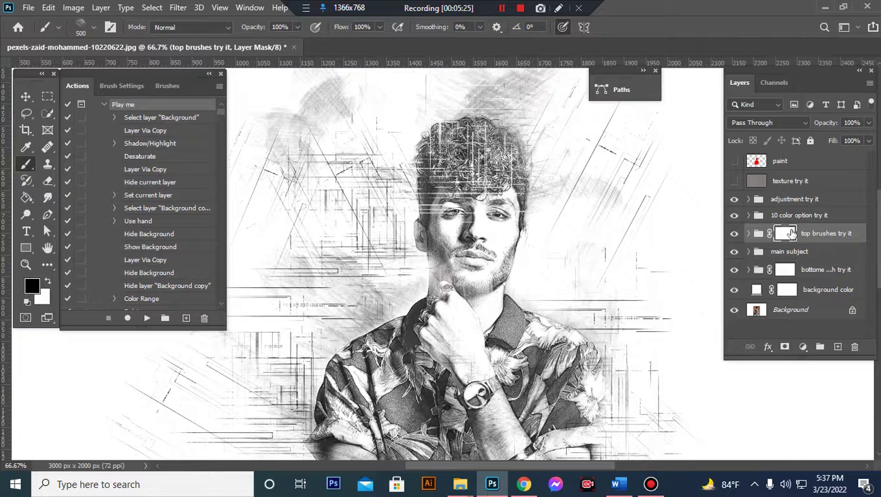
# With black foreground and the 500 px brush, mask out the scribble lines left of the portrait.
pyautogui.click(30, 285)
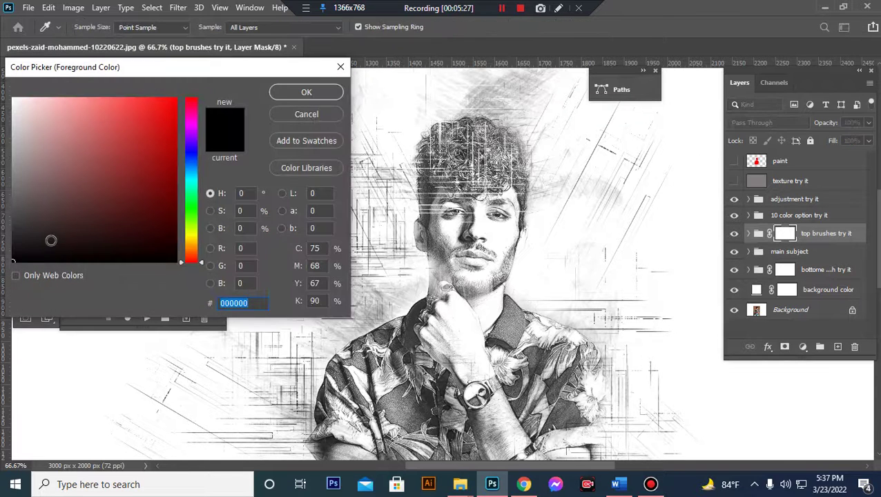
pyautogui.click(298, 92)
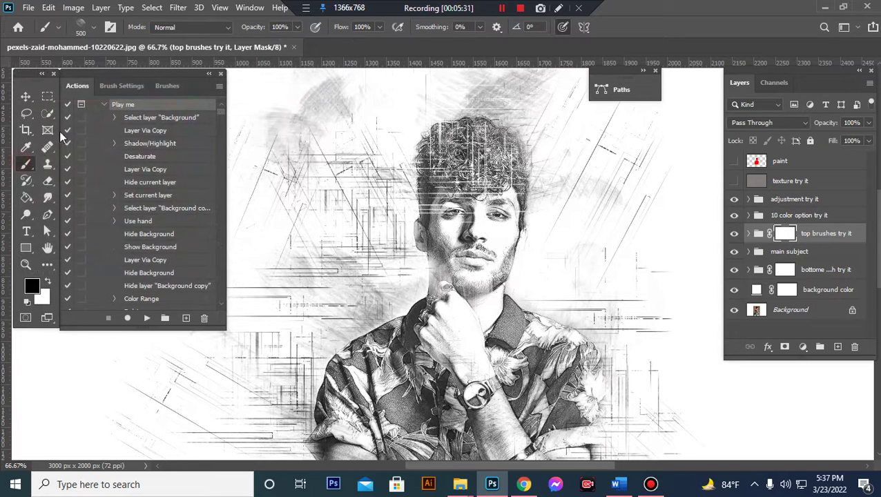
pyautogui.click(93, 28)
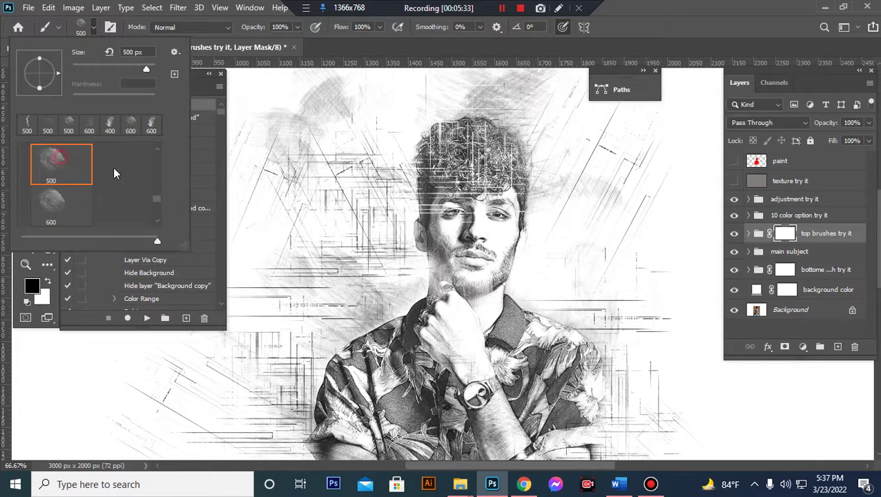
pyautogui.press('Return')
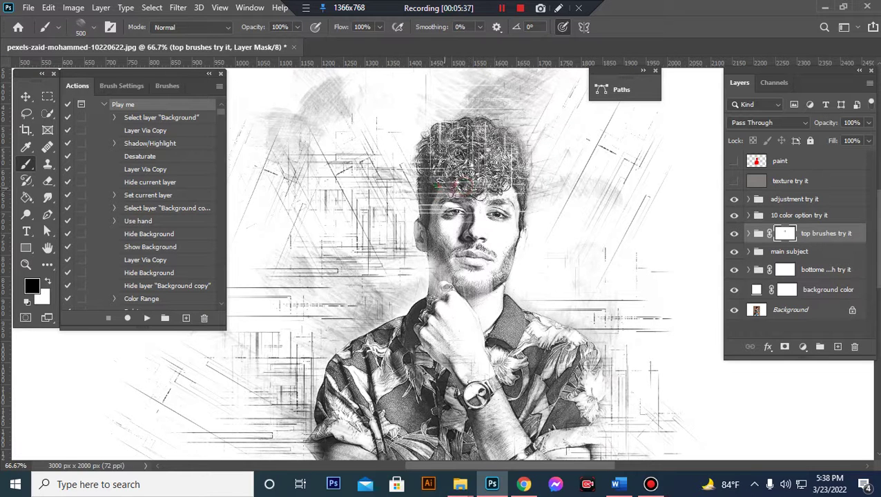
pyautogui.moveTo(451, 180)
pyautogui.mouseDown()
pyautogui.moveTo(461, 200)
pyautogui.moveTo(433, 207)
pyautogui.moveTo(449, 219)
pyautogui.moveTo(452, 148)
pyautogui.moveTo(483, 173)
pyautogui.moveTo(359, 117)
pyautogui.moveTo(393, 135)
pyautogui.mouseUp()
pyautogui.hotkey('ctrl', 'z')
pyautogui.hotkey('ctrl', 'z')
pyautogui.moveTo(314, 192)
pyautogui.mouseDown()
pyautogui.moveTo(283, 194)
pyautogui.moveTo(344, 337)
pyautogui.moveTo(375, 337)
pyautogui.moveTo(353, 318)
pyautogui.mouseUp()
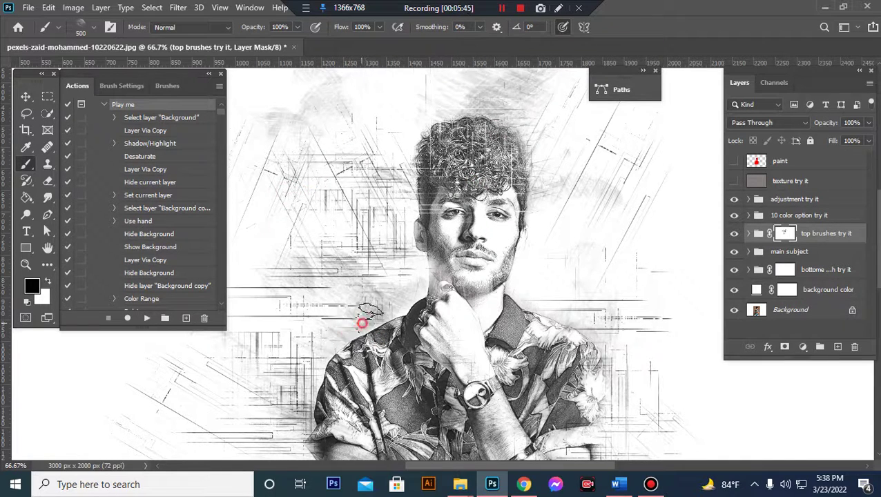
pyautogui.scroll(-3, 358, 314)
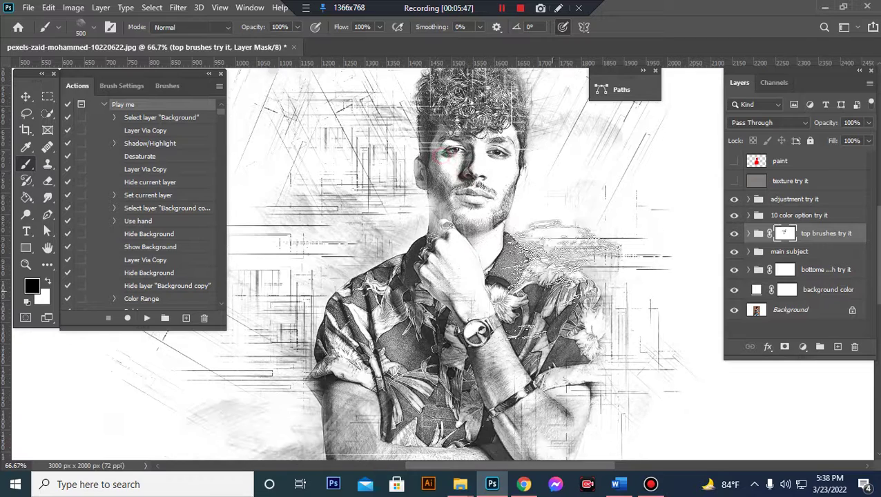
# Set the t 5 layer's Color Overlay to red ff0000 and collapse the top brushes try it group.
pyautogui.scroll(-3, 607, 234)
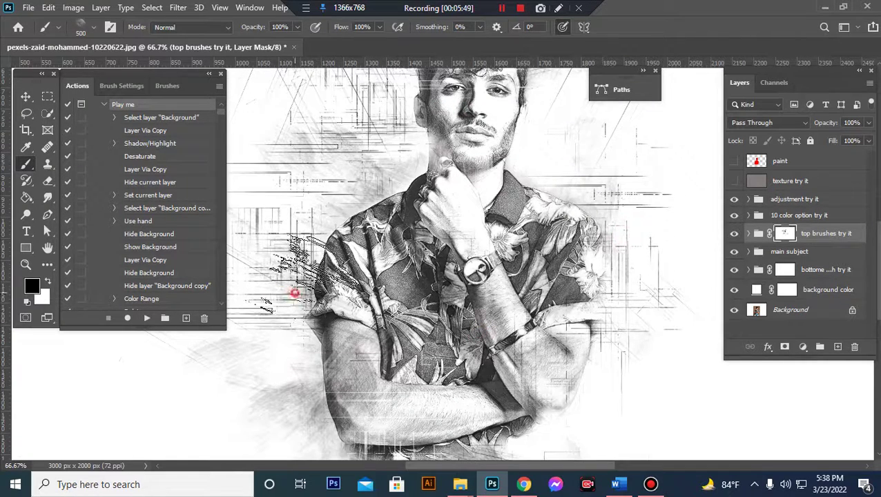
pyautogui.scroll(3, 572, 283)
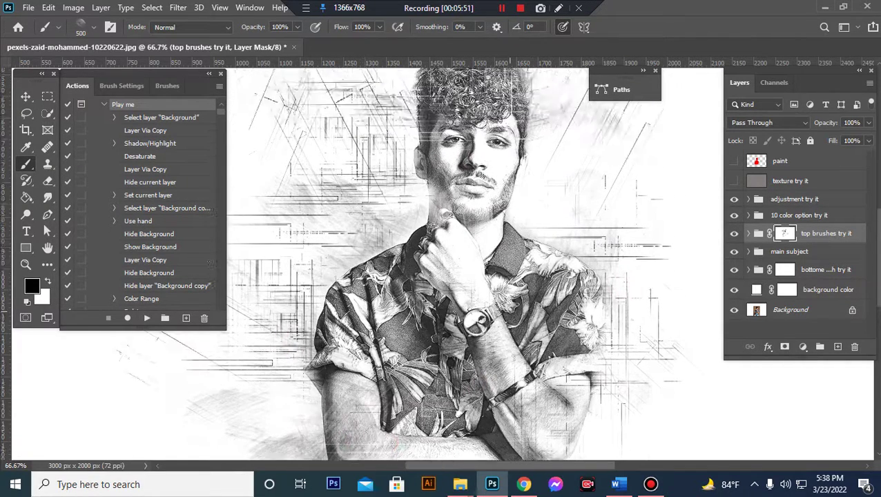
pyautogui.click(748, 233)
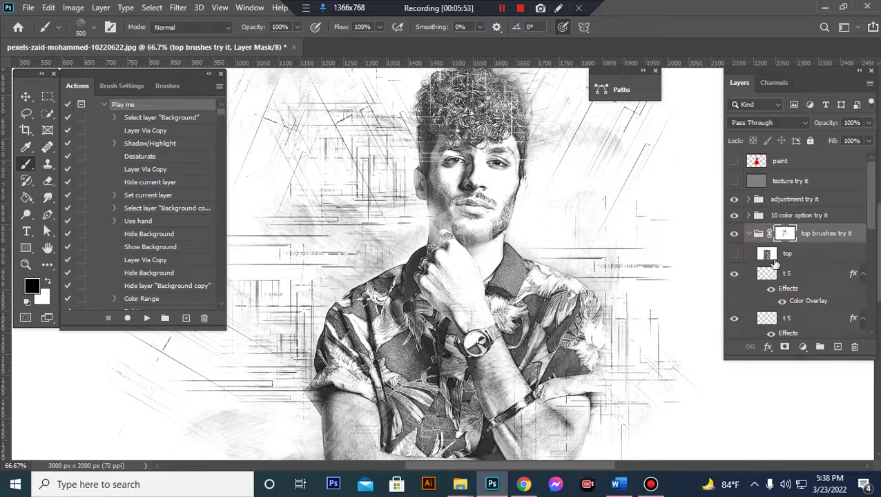
pyautogui.click(798, 303)
pyautogui.press('h')
pyautogui.doubleClick(799, 302)
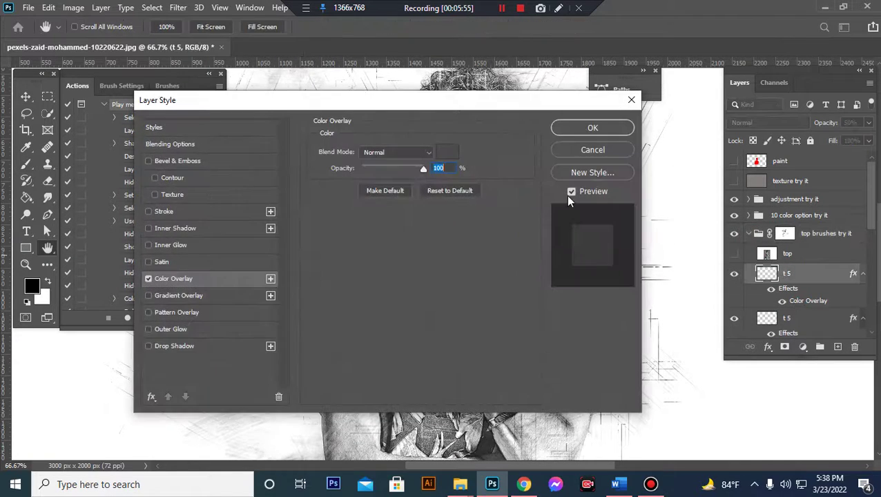
pyautogui.moveTo(441, 107); pyautogui.dragTo(805, 96)
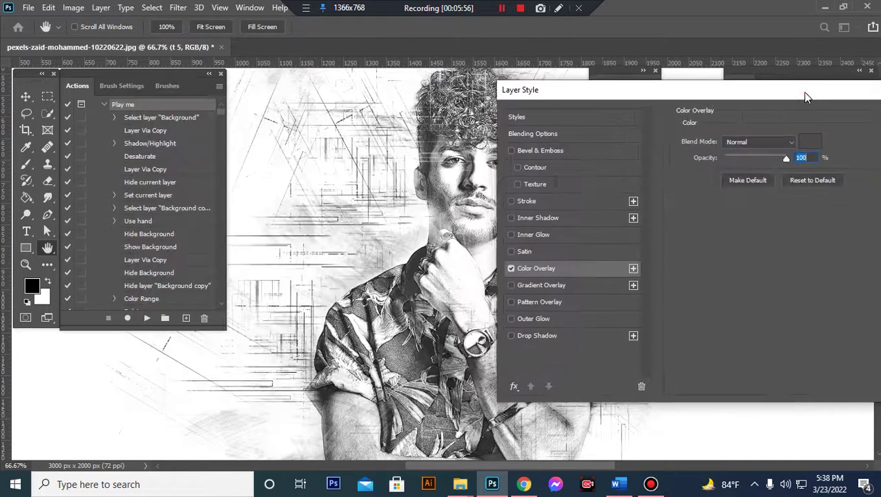
pyautogui.click(577, 269)
pyautogui.click(813, 147)
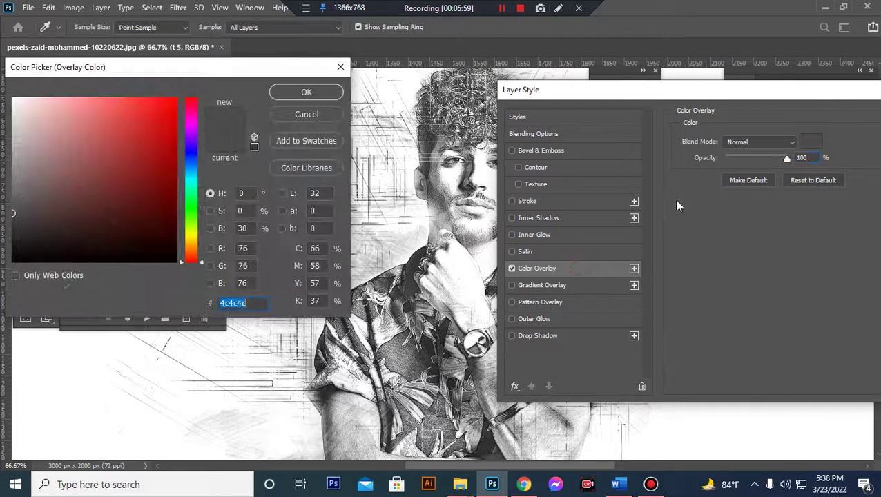
pyautogui.write('ff0000')
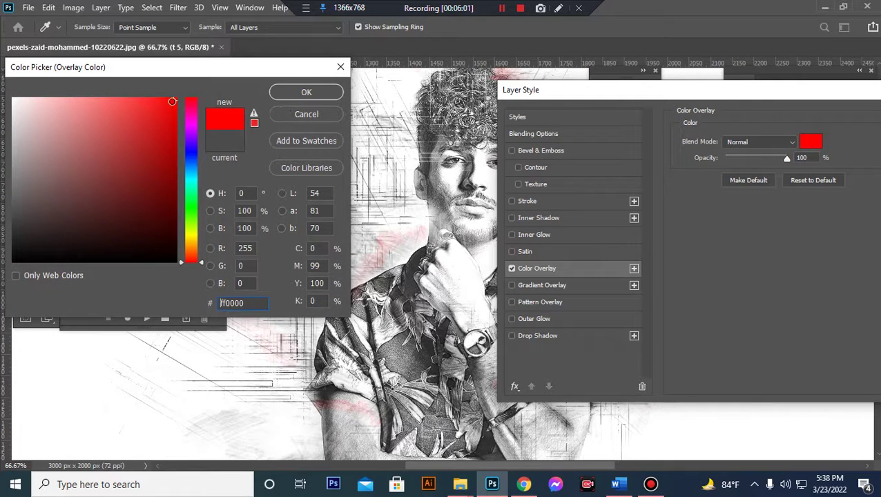
pyautogui.click(304, 91)
pyautogui.moveTo(747, 98)
pyautogui.mouseDown()
pyautogui.moveTo(623, 113)
pyautogui.moveTo(442, 118)
pyautogui.mouseUp()
pyautogui.click(568, 137)
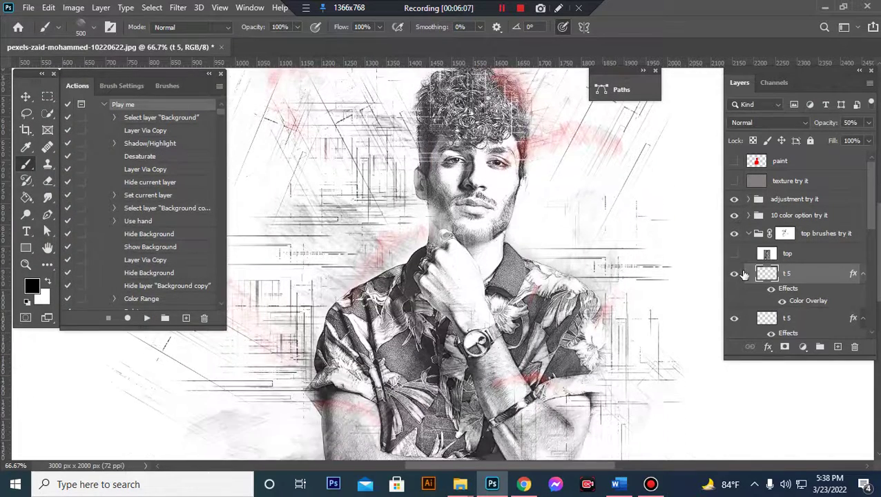
pyautogui.click(753, 235)
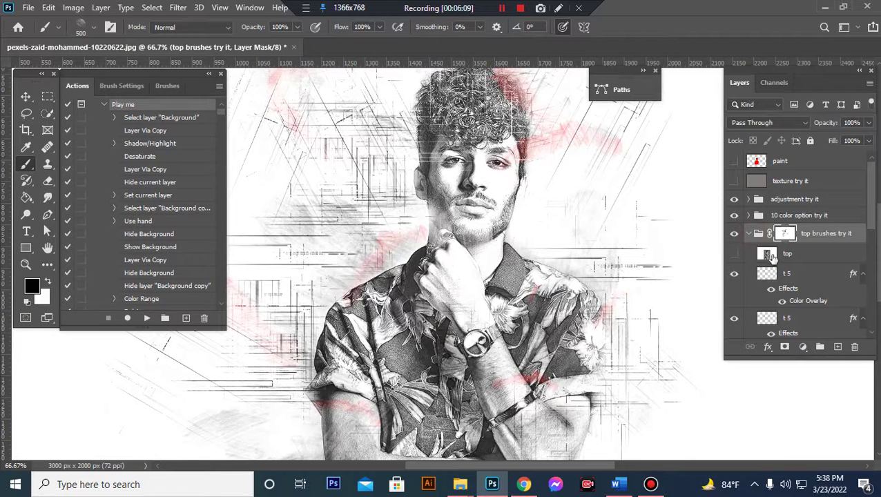
pyautogui.click(748, 234)
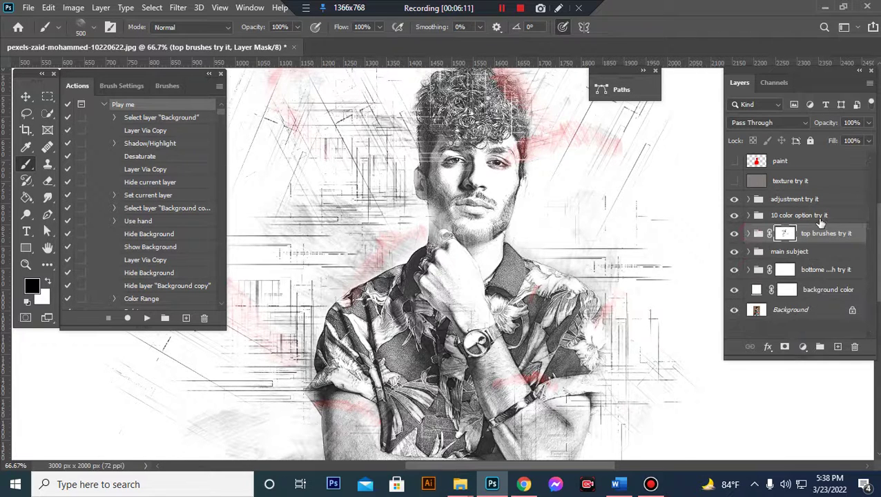
pyautogui.click(833, 253)
pyautogui.click(733, 252)
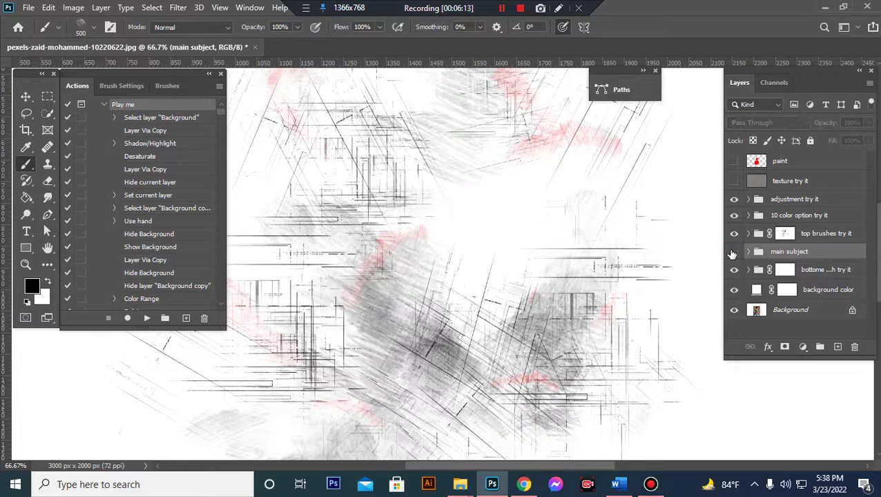
pyautogui.click(733, 253)
pyautogui.click(733, 252)
pyautogui.click(733, 252)
pyautogui.click(748, 252)
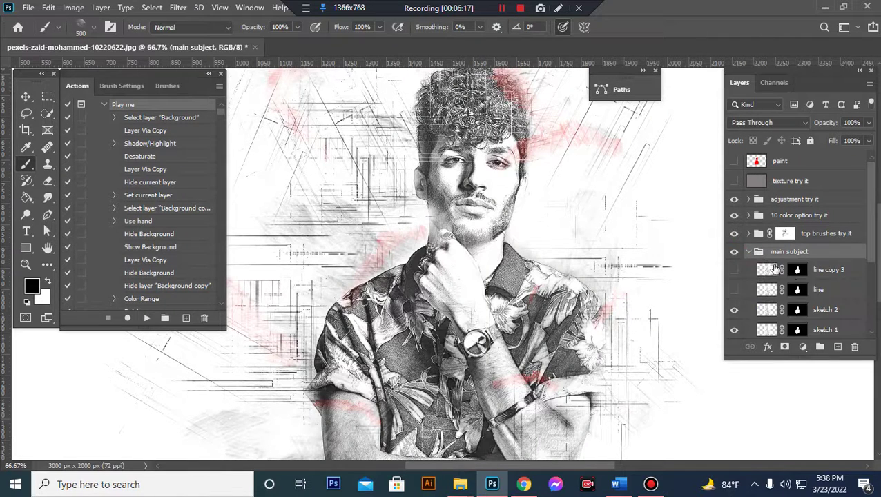
pyautogui.click(734, 271)
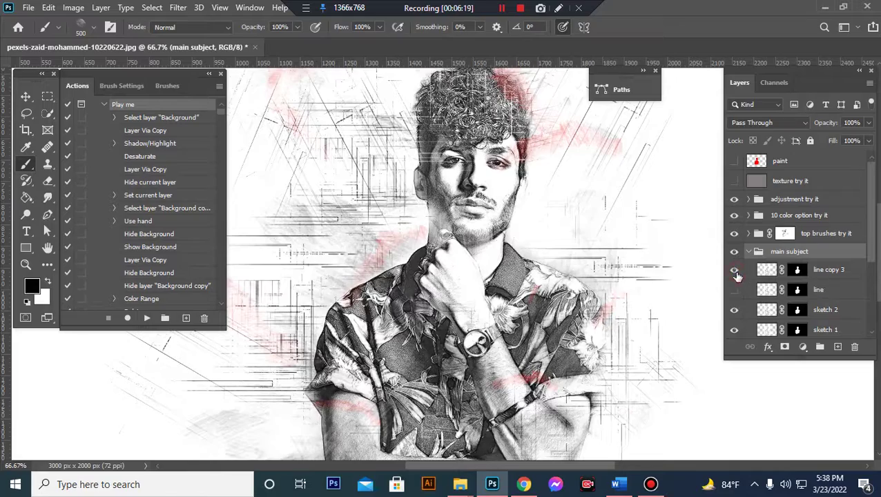
pyautogui.hotkey('ctrl', '+')
pyautogui.hotkey('ctrl', '+')
pyautogui.hotkey('ctrl', '-')
pyautogui.hotkey('ctrl', '-')
pyautogui.click(821, 273)
pyautogui.click(733, 270)
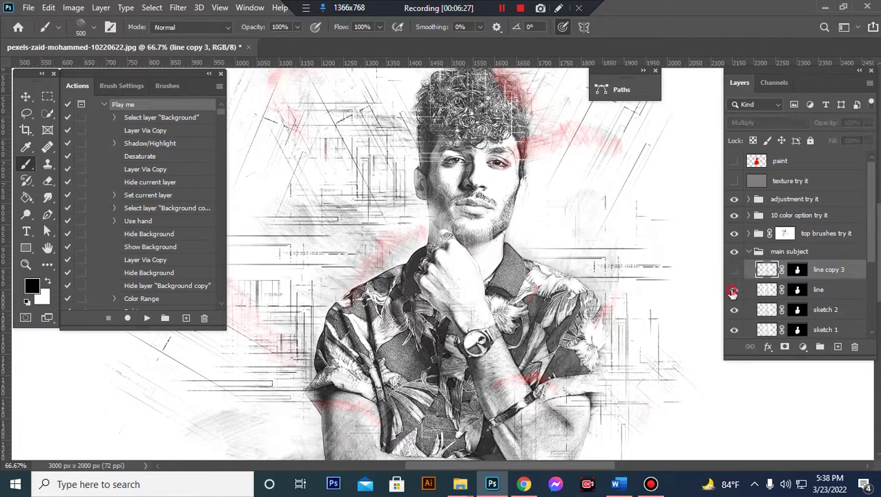
pyautogui.click(733, 291)
pyautogui.click(732, 314)
pyautogui.click(734, 330)
pyautogui.scroll(-2, 766, 309)
pyautogui.scroll(-1, 766, 309)
pyautogui.click(733, 252)
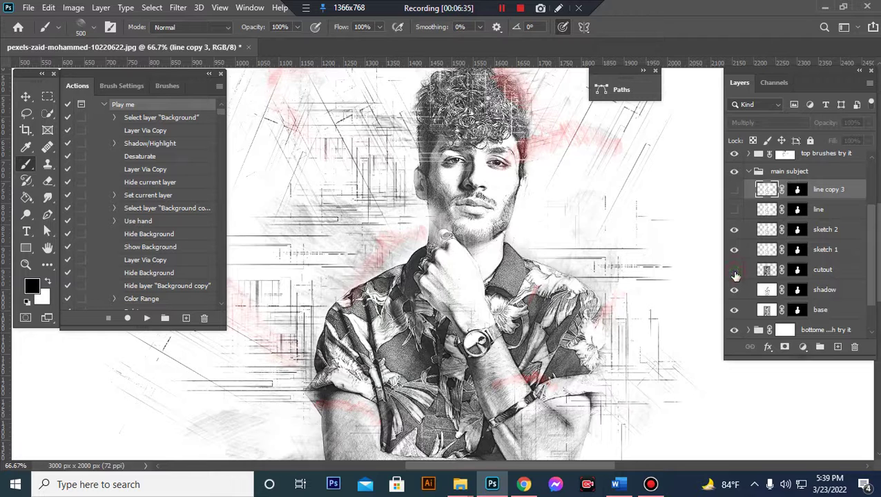
pyautogui.click(735, 271)
pyautogui.click(733, 290)
pyautogui.click(734, 290)
# Collapse the main subject group, compare the bottome brush try it group on and off, and zoom out.
pyautogui.click(748, 171)
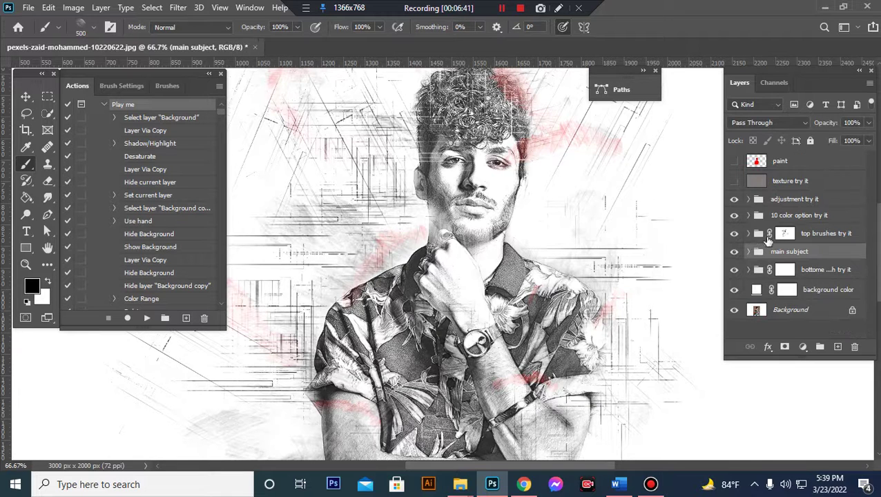
pyautogui.click(790, 270)
pyautogui.click(733, 269)
pyautogui.click(735, 271)
pyautogui.click(734, 270)
pyautogui.click(734, 271)
pyautogui.click(734, 270)
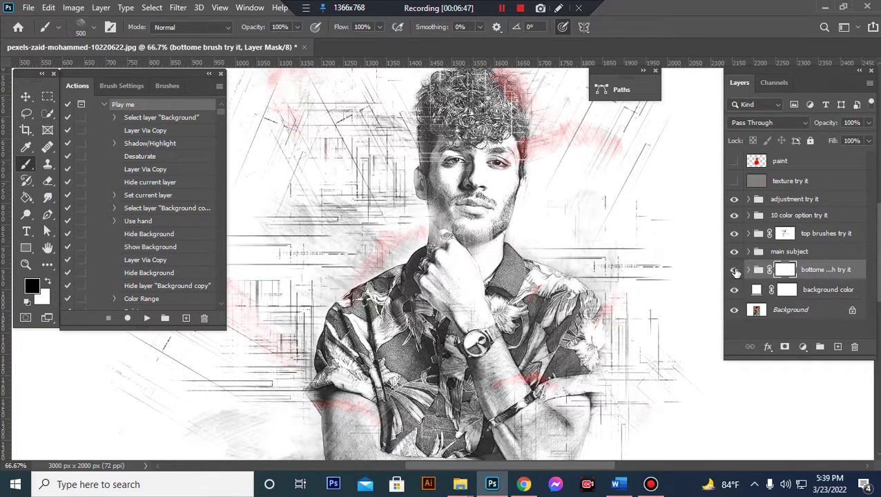
pyautogui.hotkey('ctrl', '-')
pyautogui.hotkey('ctrl', '-')
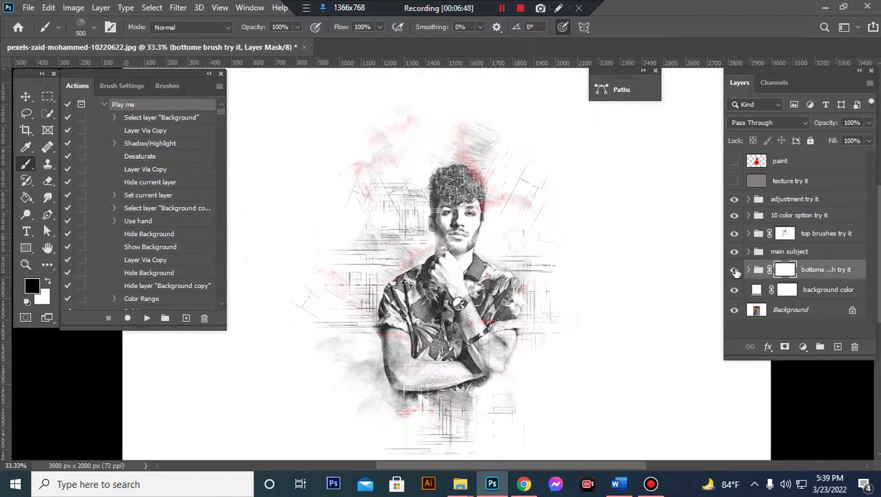
# Paint black on the bottome brush try it mask with an enlarged brush, undoing the last stroke.
pyautogui.click(784, 274)
pyautogui.click(31, 284)
pyautogui.click(299, 95)
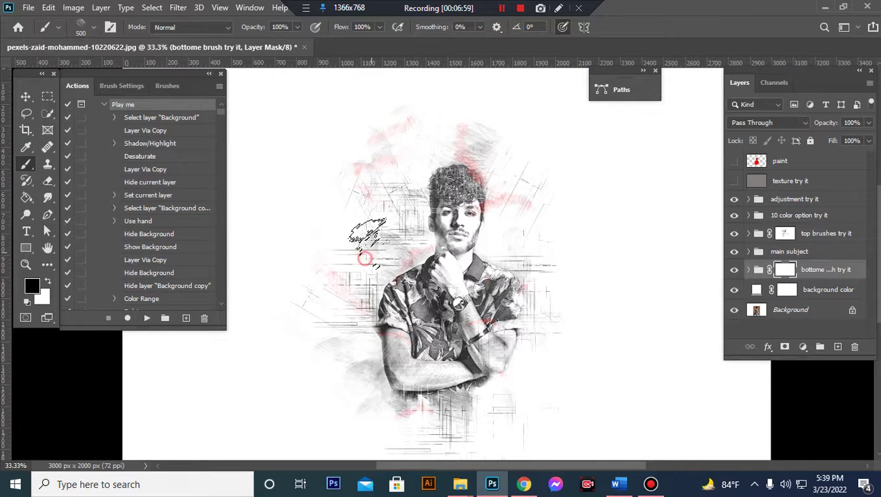
pyautogui.keyDown('alt'); pyautogui.rightClick(354, 270); pyautogui.keyUp('alt')
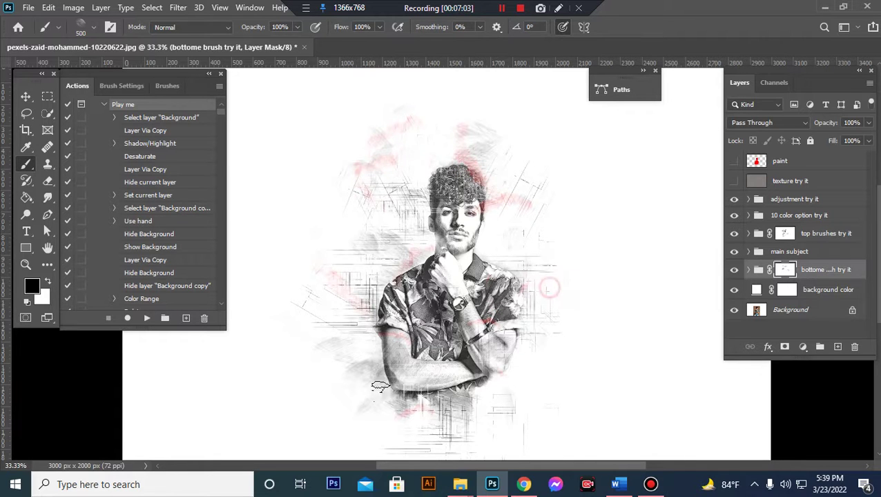
pyautogui.moveTo(429, 417); pyautogui.dragTo(455, 435)
pyautogui.hotkey('ctrl', 'z')
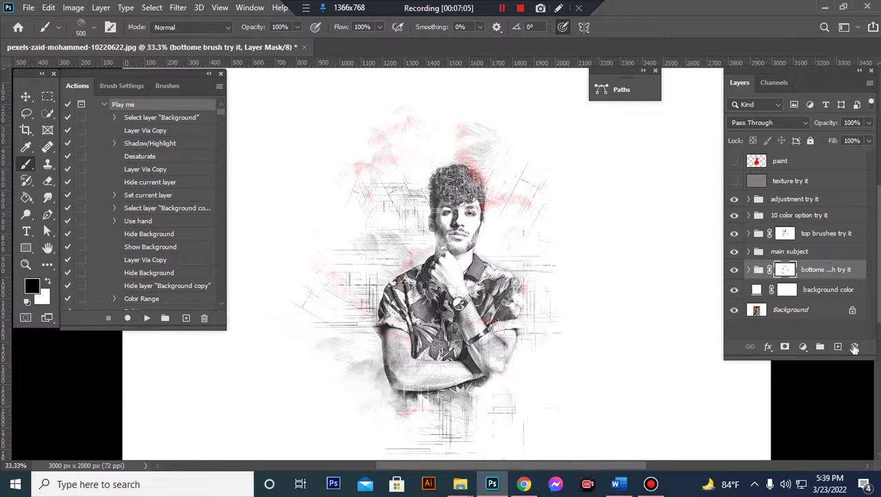
# Change the b 6 layer's Color Overlay to bright cyan 00c6ff.
pyautogui.click(748, 271)
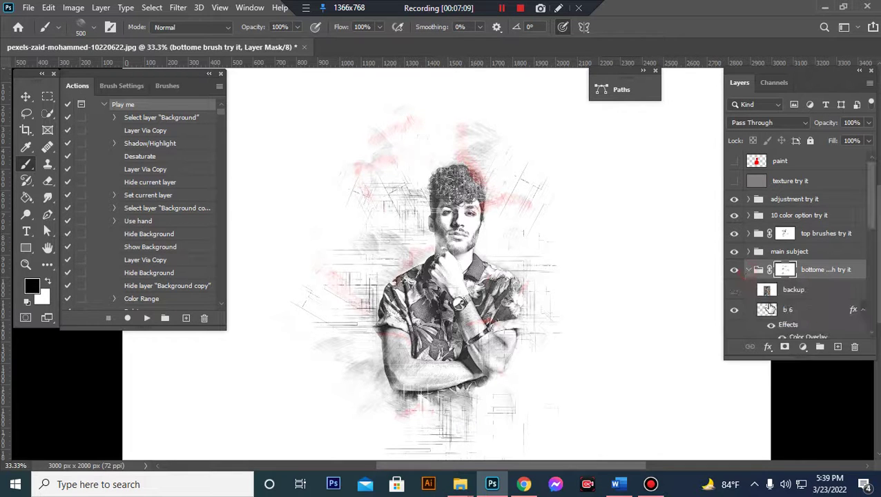
pyautogui.scroll(-3, 789, 307)
pyautogui.click(809, 250)
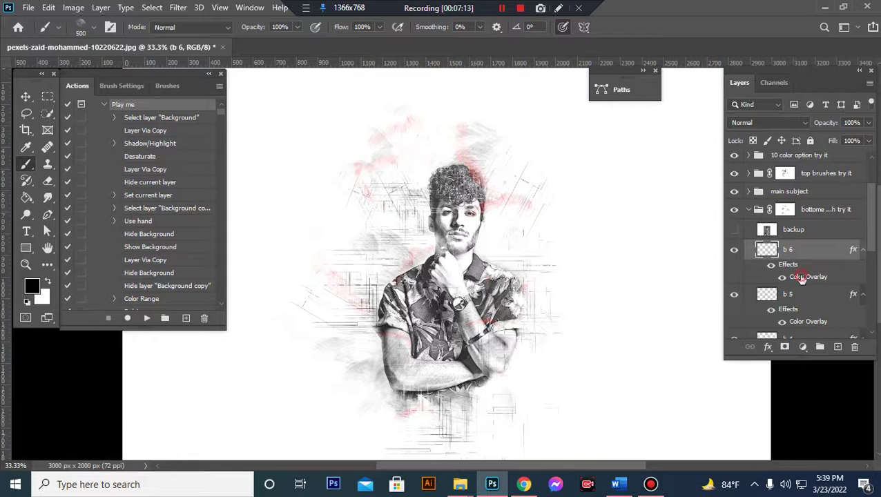
pyautogui.doubleClick(801, 276)
pyautogui.click(419, 157)
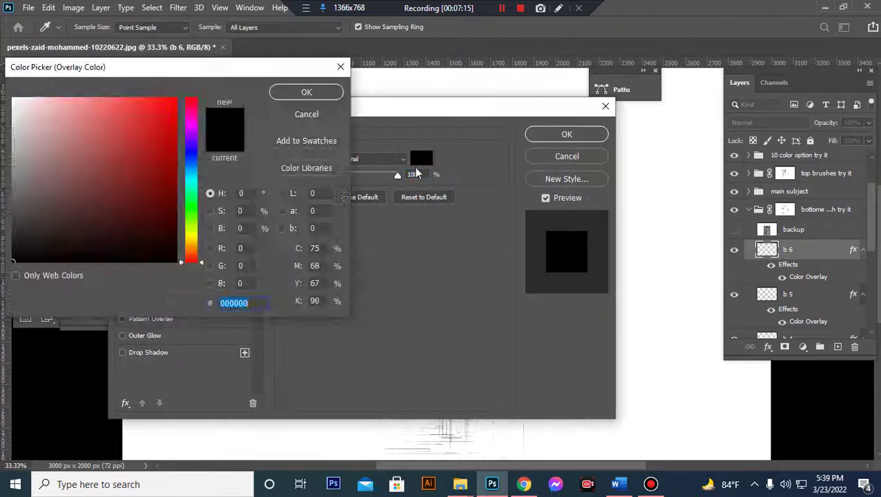
pyautogui.moveTo(189, 163); pyautogui.dragTo(189, 173)
pyautogui.moveTo(175, 118); pyautogui.dragTo(236, 87)
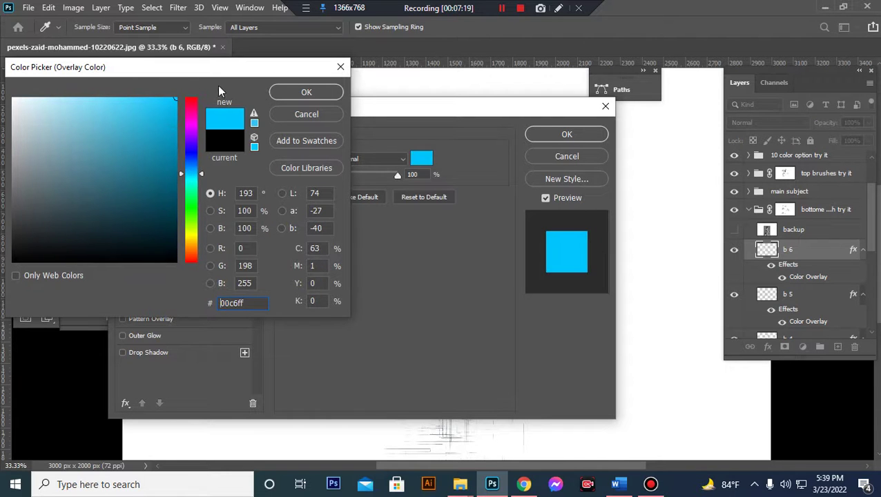
pyautogui.click(306, 92)
pyautogui.click(567, 135)
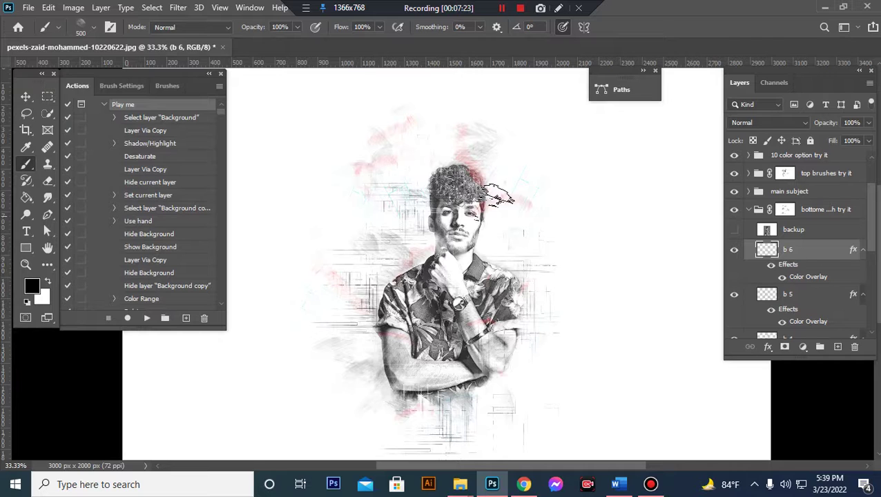
# Try shrinking b 6 to about 74%, cancel it, zoom to 66.7% and collapse the group.
pyautogui.hotkey('ctrl', 't')
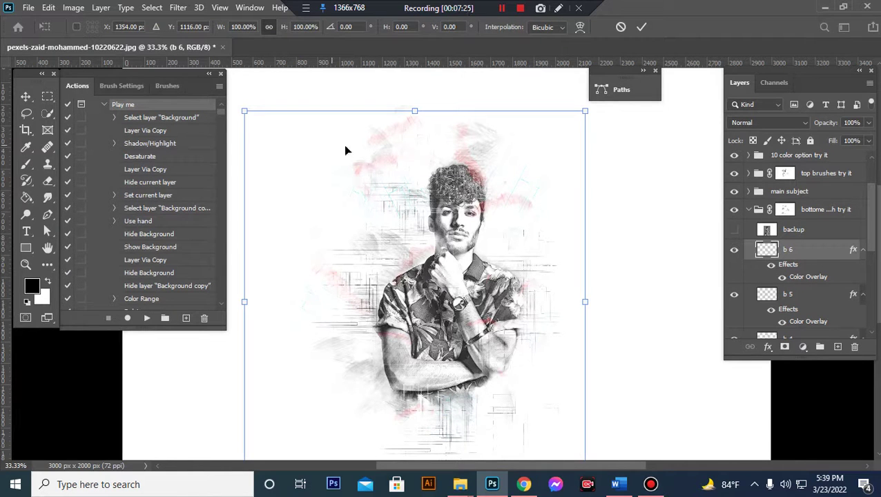
pyautogui.moveTo(247, 111)
pyautogui.mouseDown()
pyautogui.moveTo(232, 87)
pyautogui.moveTo(355, 176)
pyautogui.moveTo(309, 138)
pyautogui.mouseUp()
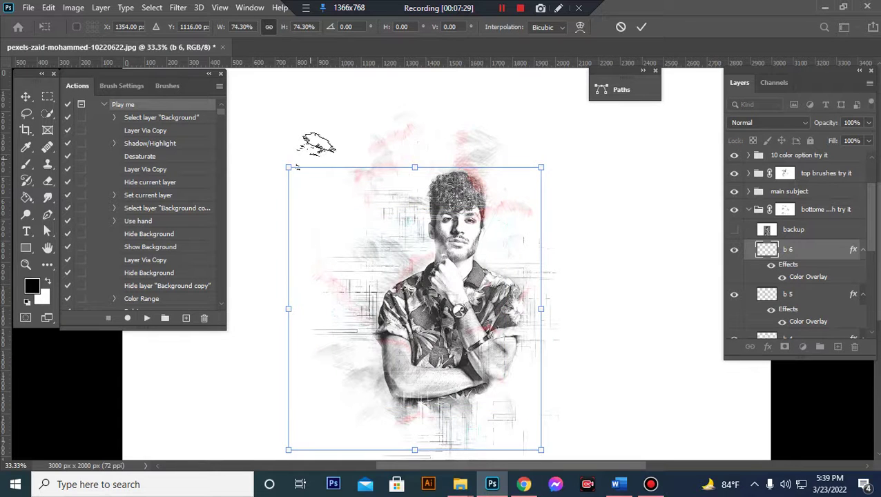
pyautogui.press('Escape')
pyautogui.hotkey('ctrl', '+')
pyautogui.hotkey('ctrl', '+')
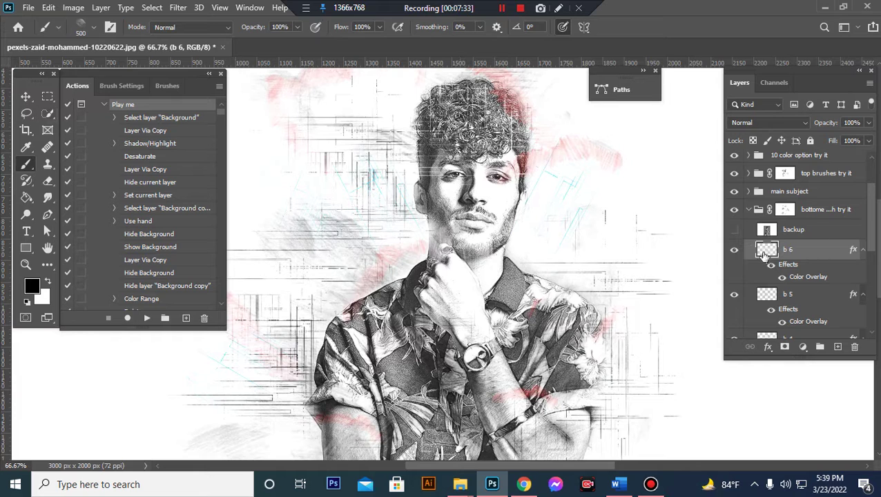
pyautogui.click(747, 210)
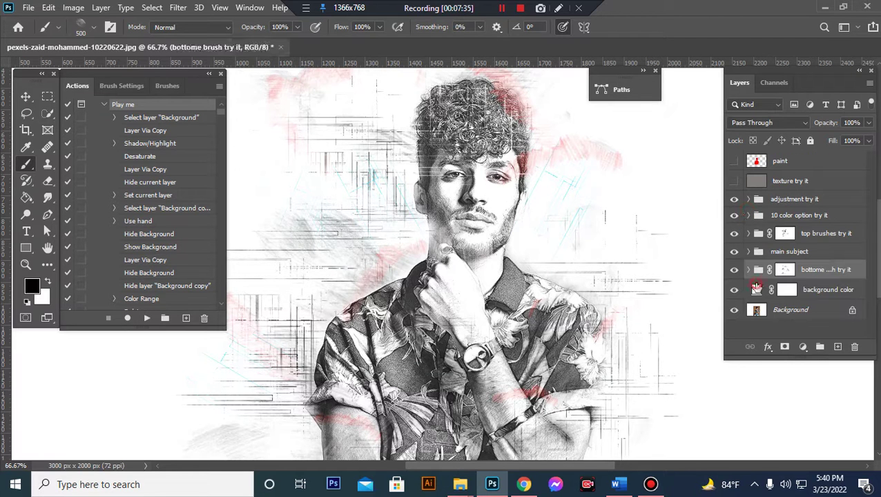
pyautogui.click(756, 289)
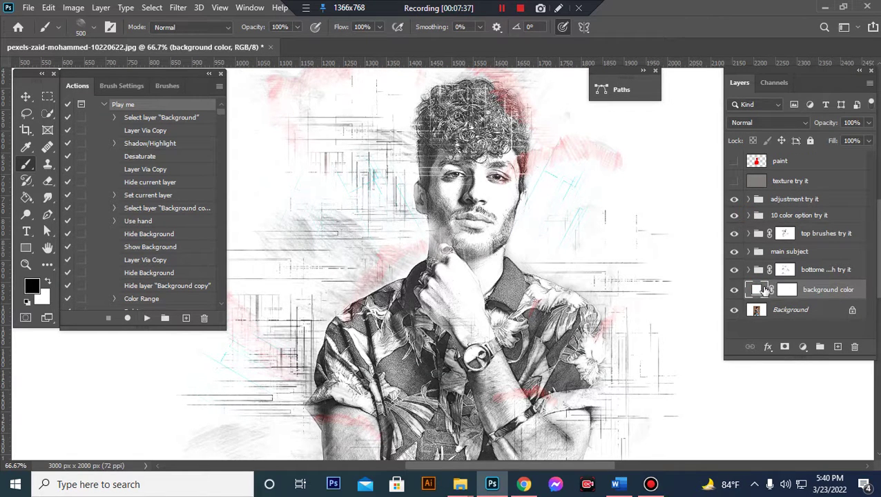
pyautogui.doubleClick(757, 289)
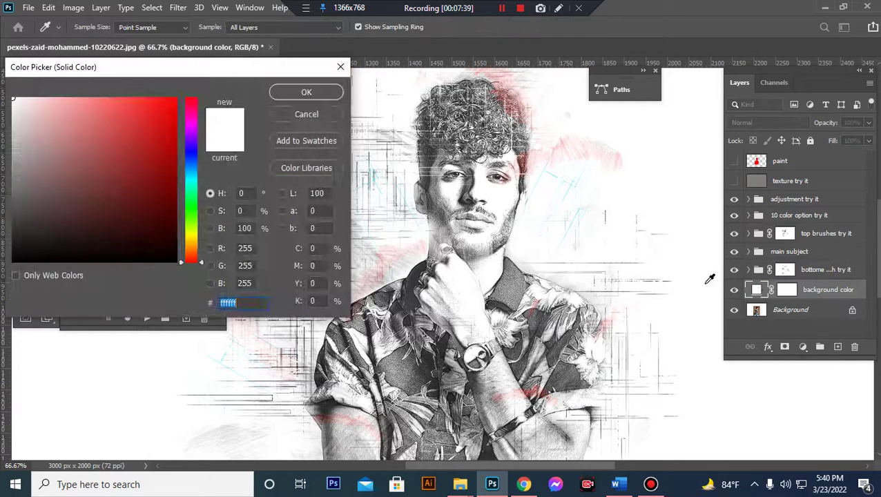
pyautogui.click(187, 171)
pyautogui.click(168, 155)
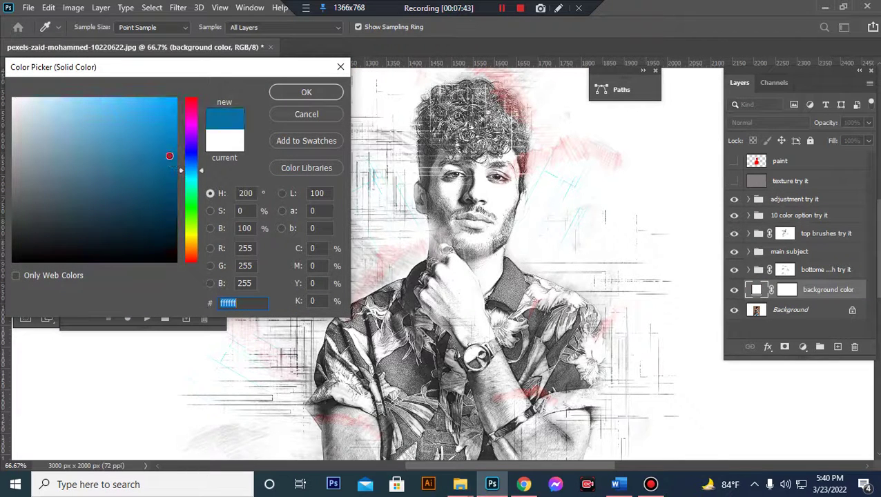
pyautogui.moveTo(169, 155); pyautogui.dragTo(160, 174)
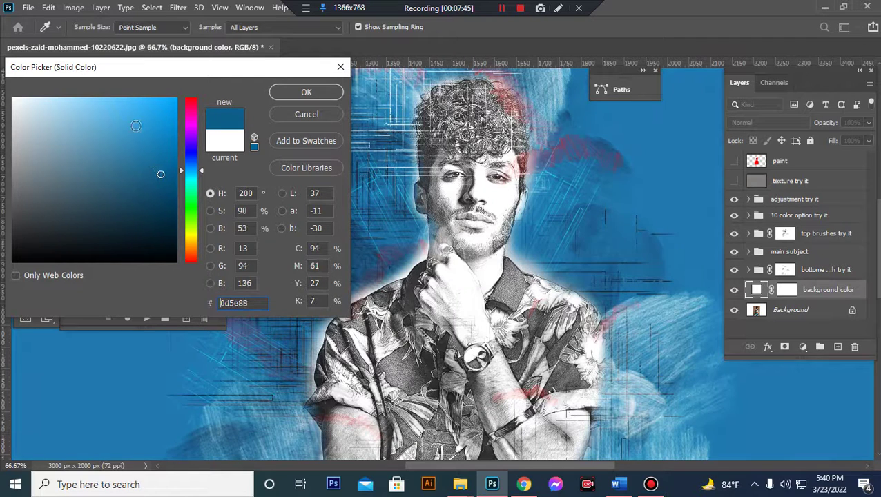
pyautogui.moveTo(133, 123)
pyautogui.mouseDown()
pyautogui.moveTo(111, 94)
pyautogui.moveTo(96, 101)
pyautogui.mouseUp()
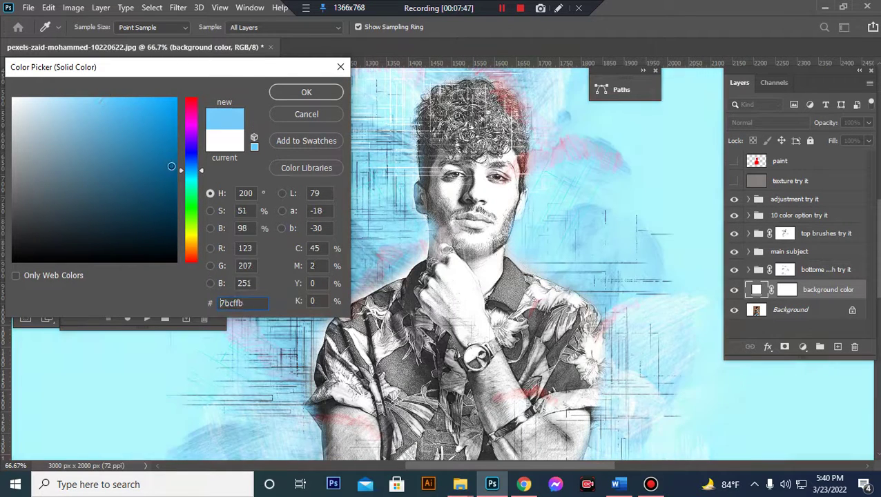
pyautogui.click(154, 246)
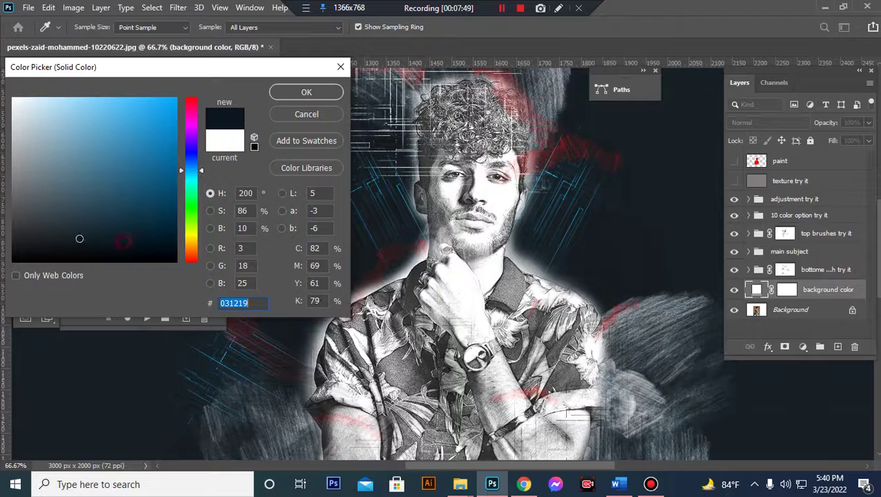
pyautogui.click(36, 236)
pyautogui.moveTo(37, 236)
pyautogui.mouseDown()
pyautogui.moveTo(20, 236)
pyautogui.moveTo(9, 139)
pyautogui.mouseUp()
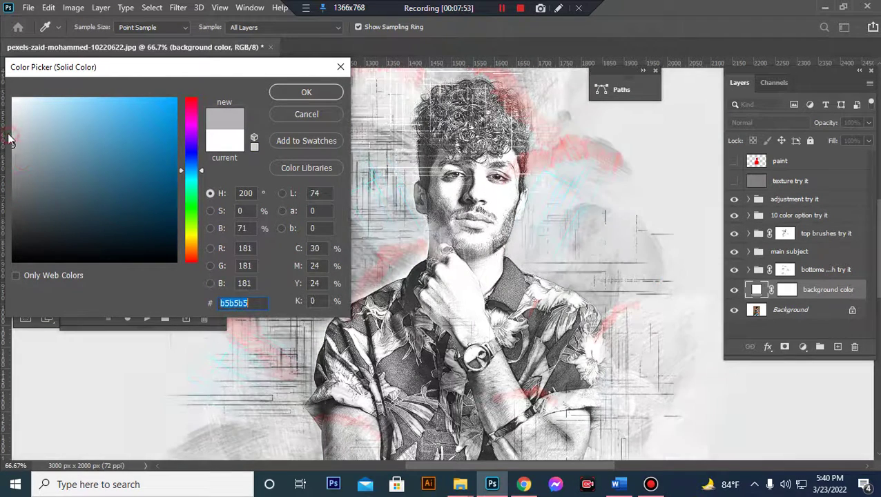
pyautogui.click(299, 119)
pyautogui.hotkey('ctrl', '-')
pyautogui.hotkey('ctrl', '-')
pyautogui.hotkey('ctrl', '-')
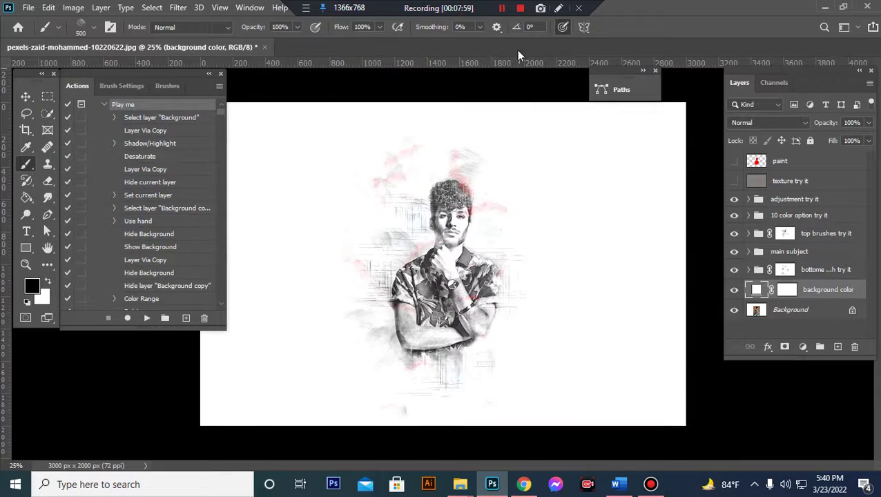